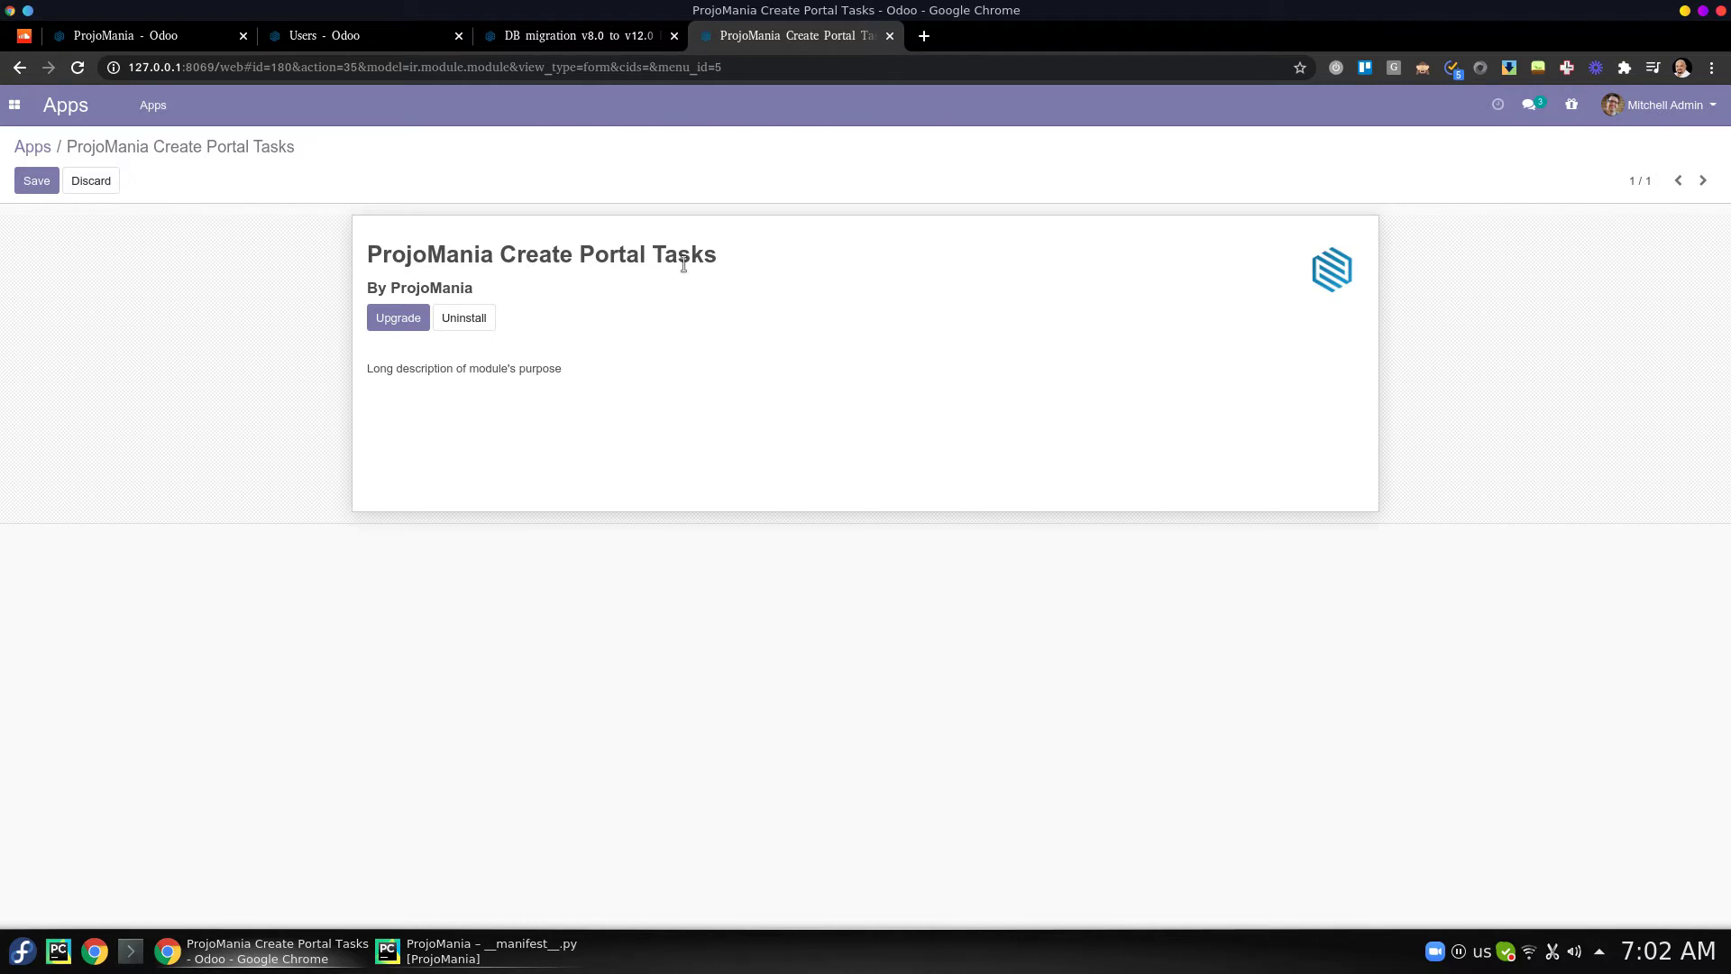
- Go from the ProjoMania Create Portal Tasks module page to the ProjoMania contact record
triple_click(533, 262)
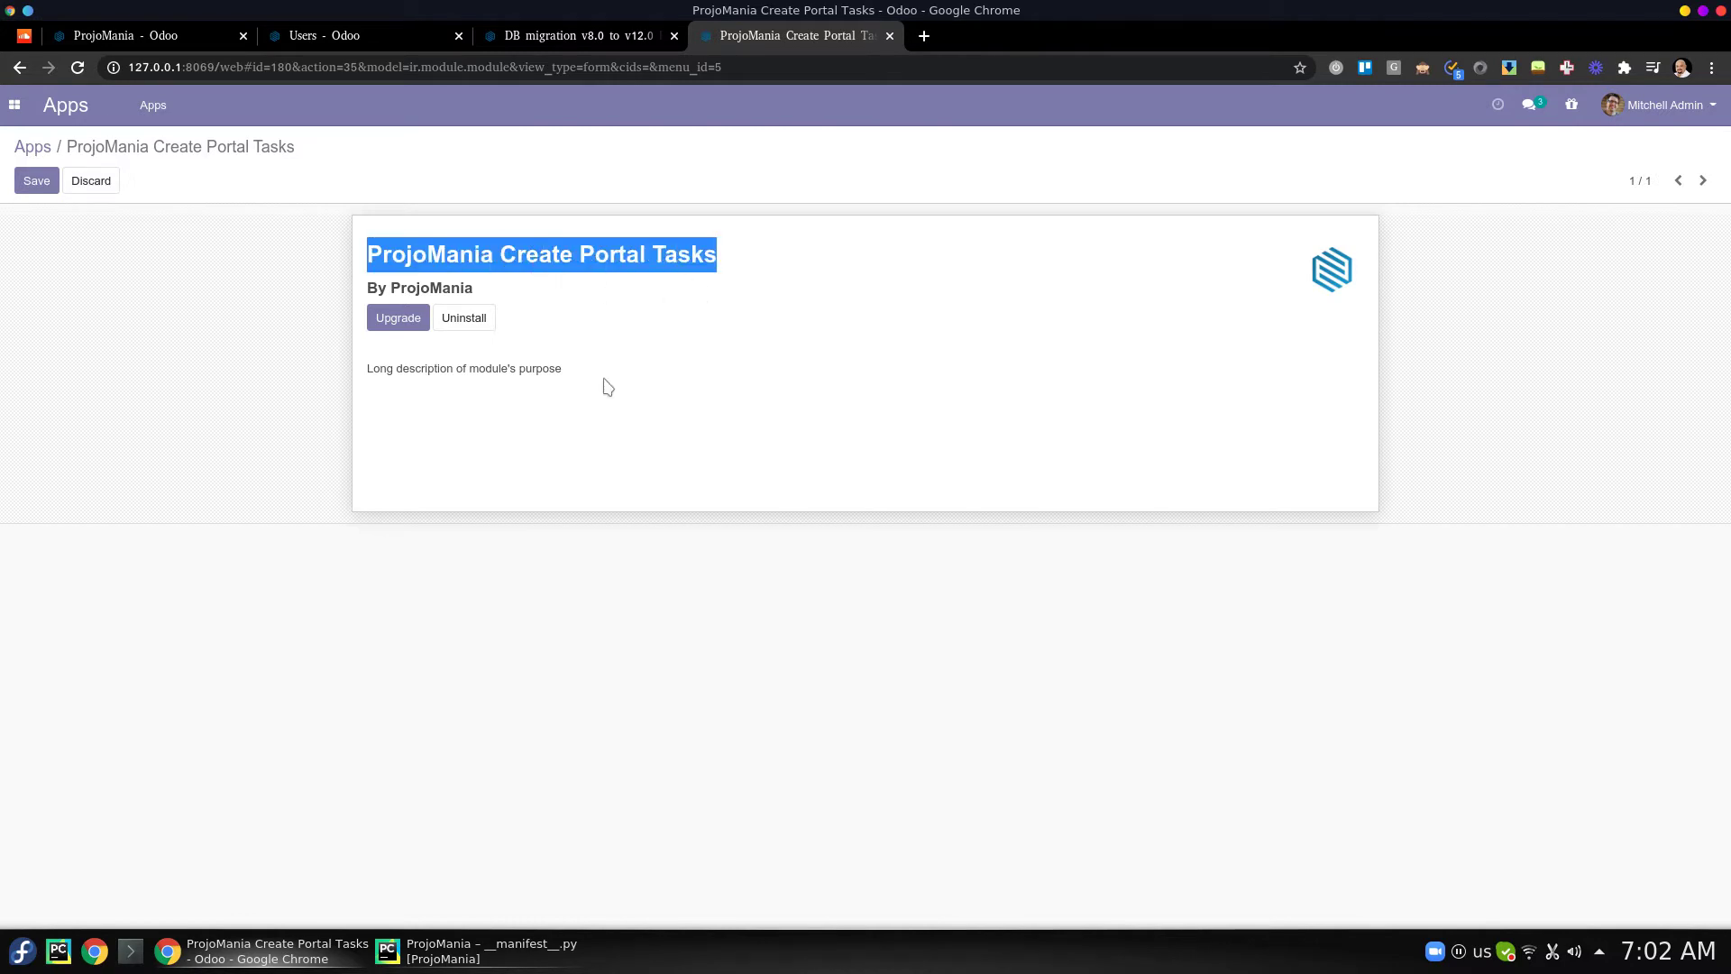
click(614, 297)
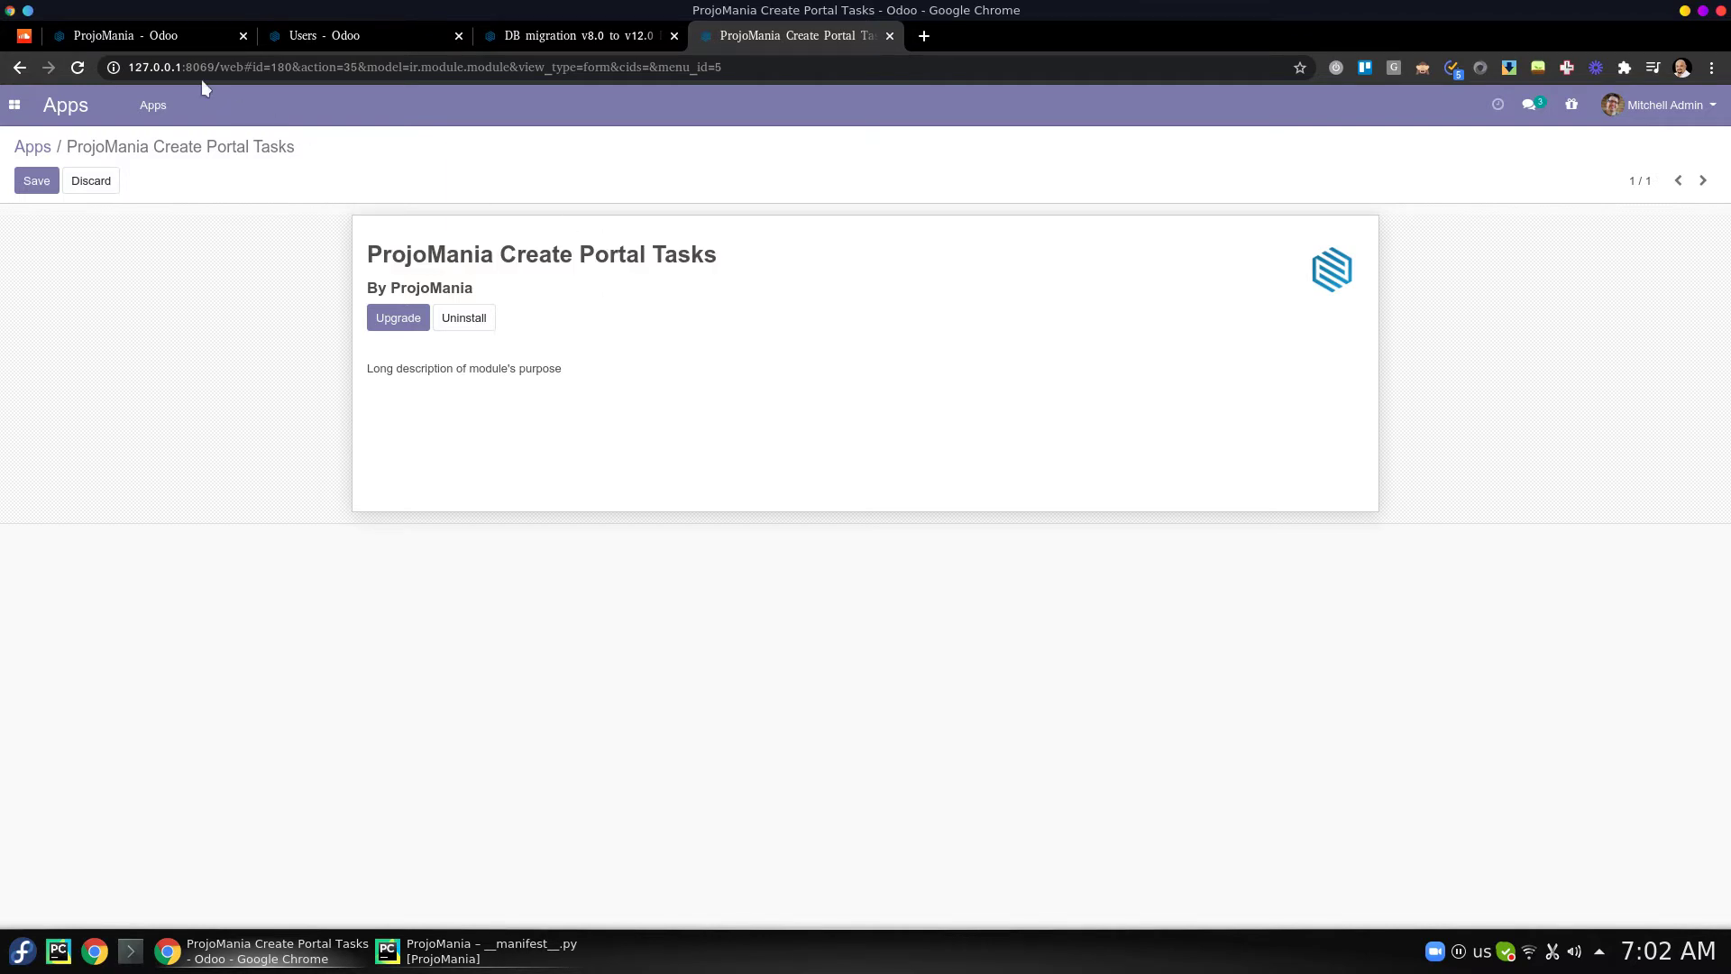
click(173, 40)
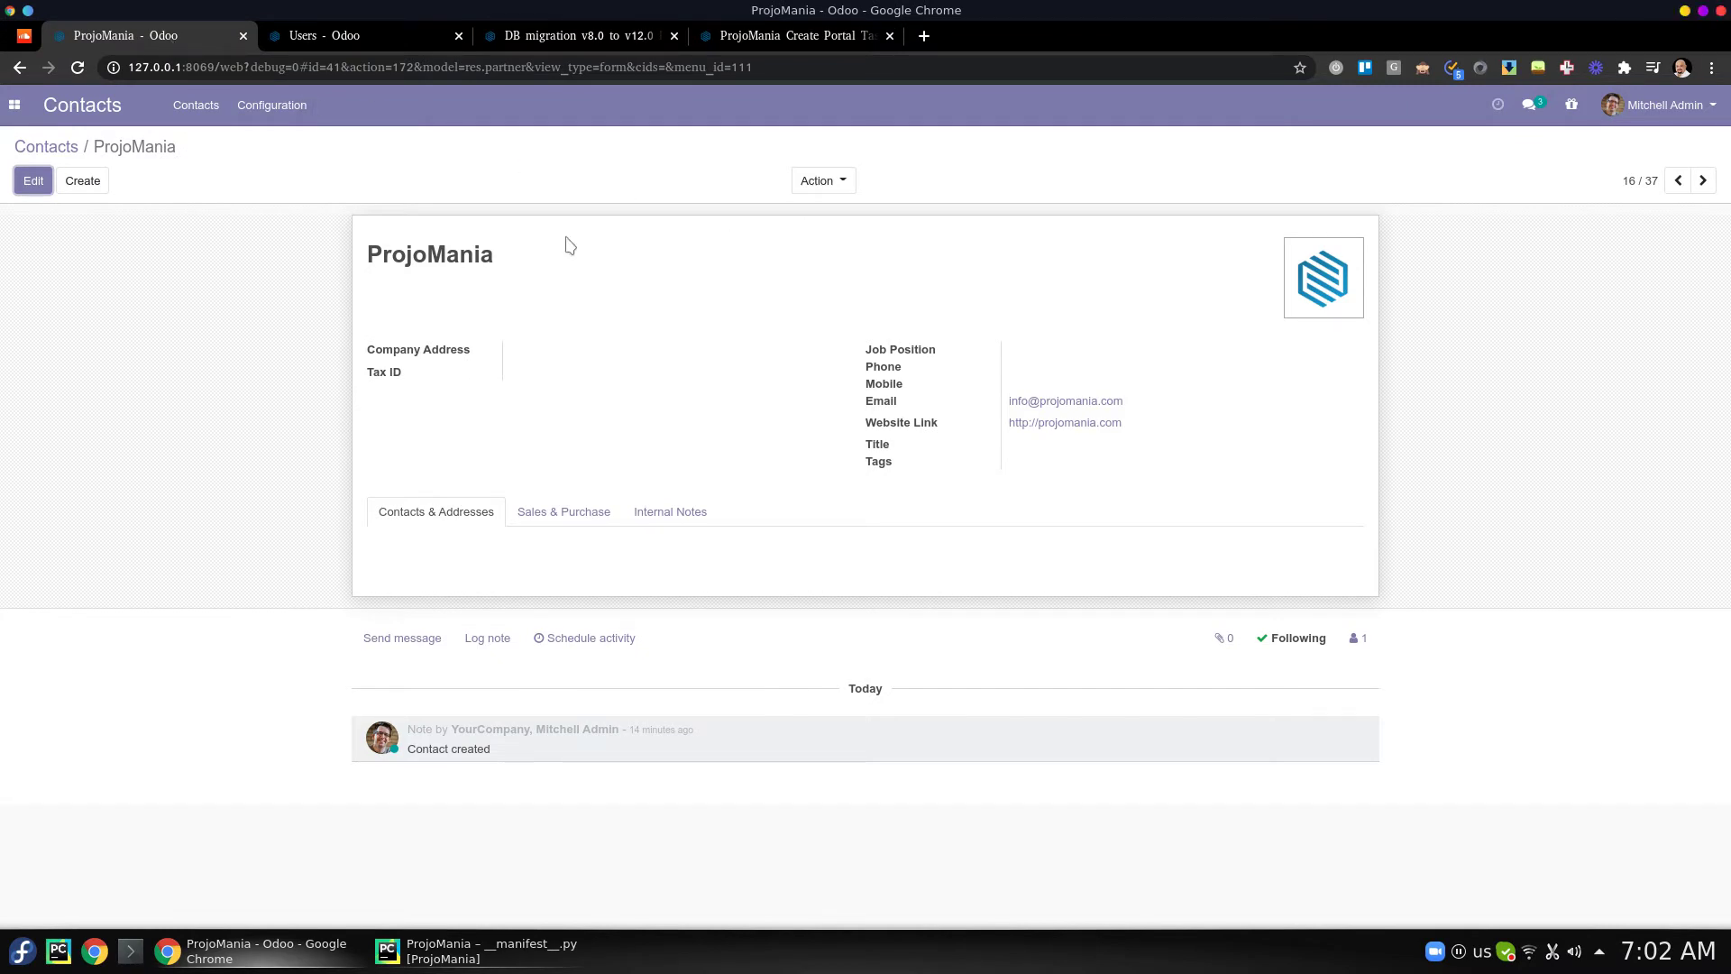
- Highlight the ProjoMania contact name and the DB migration v8.0 to v12.0 EE project title
drag(367, 261, 494, 260)
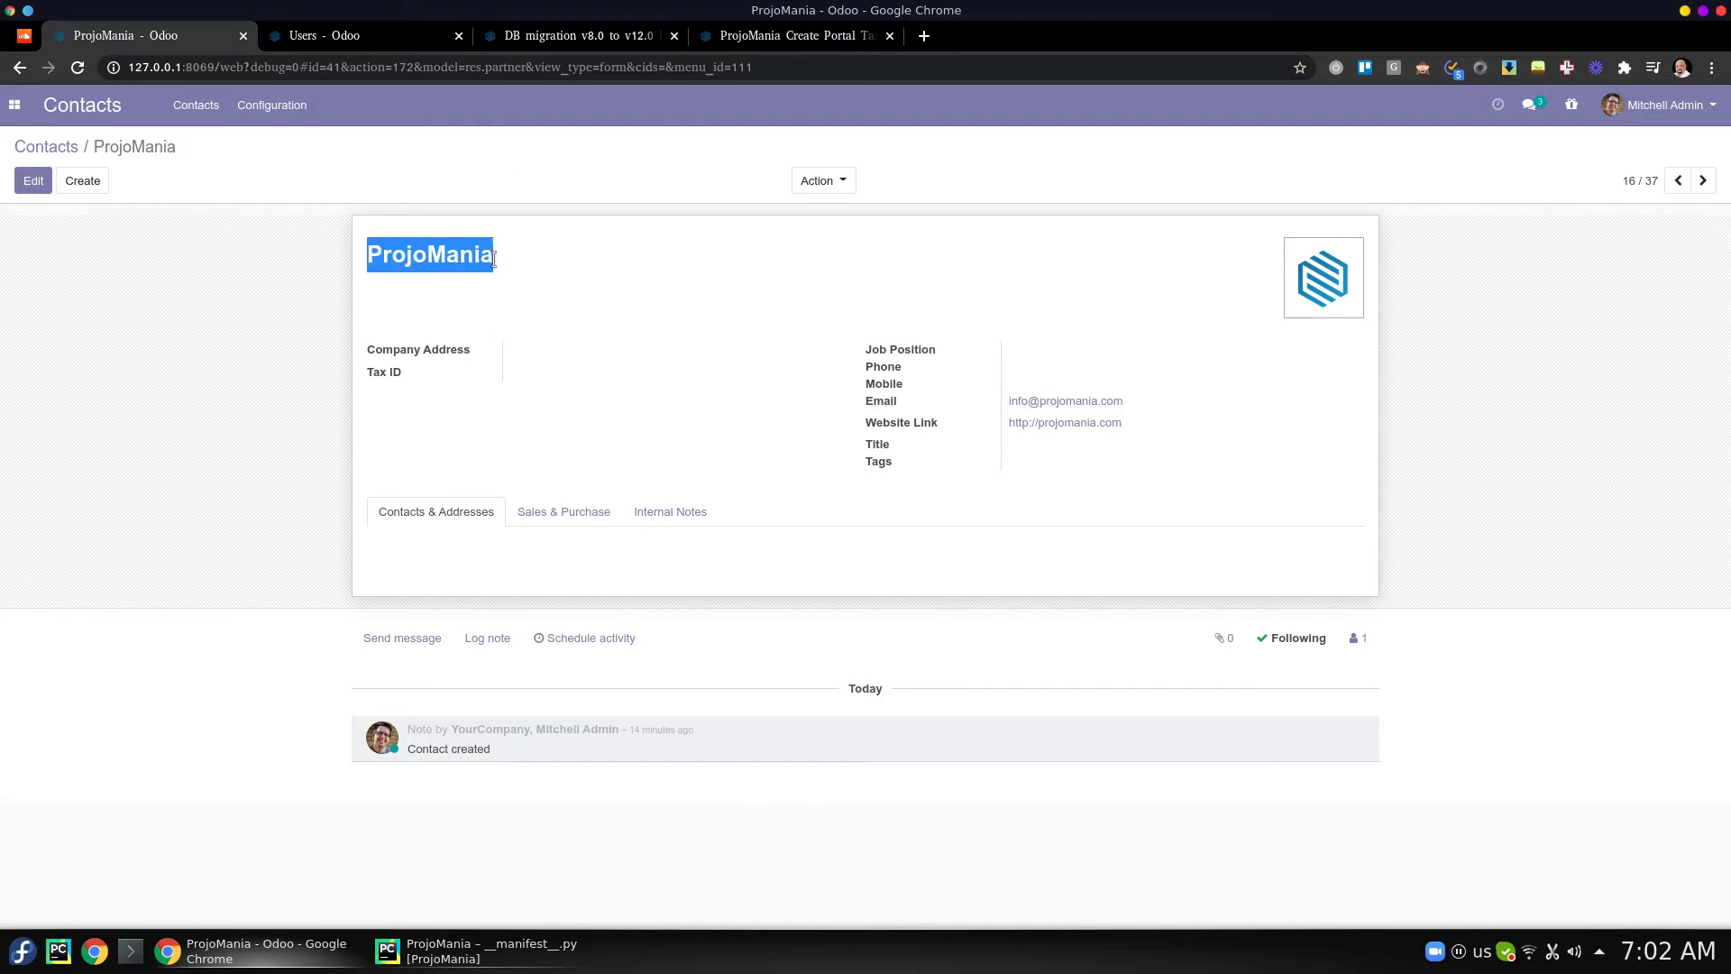
click(543, 36)
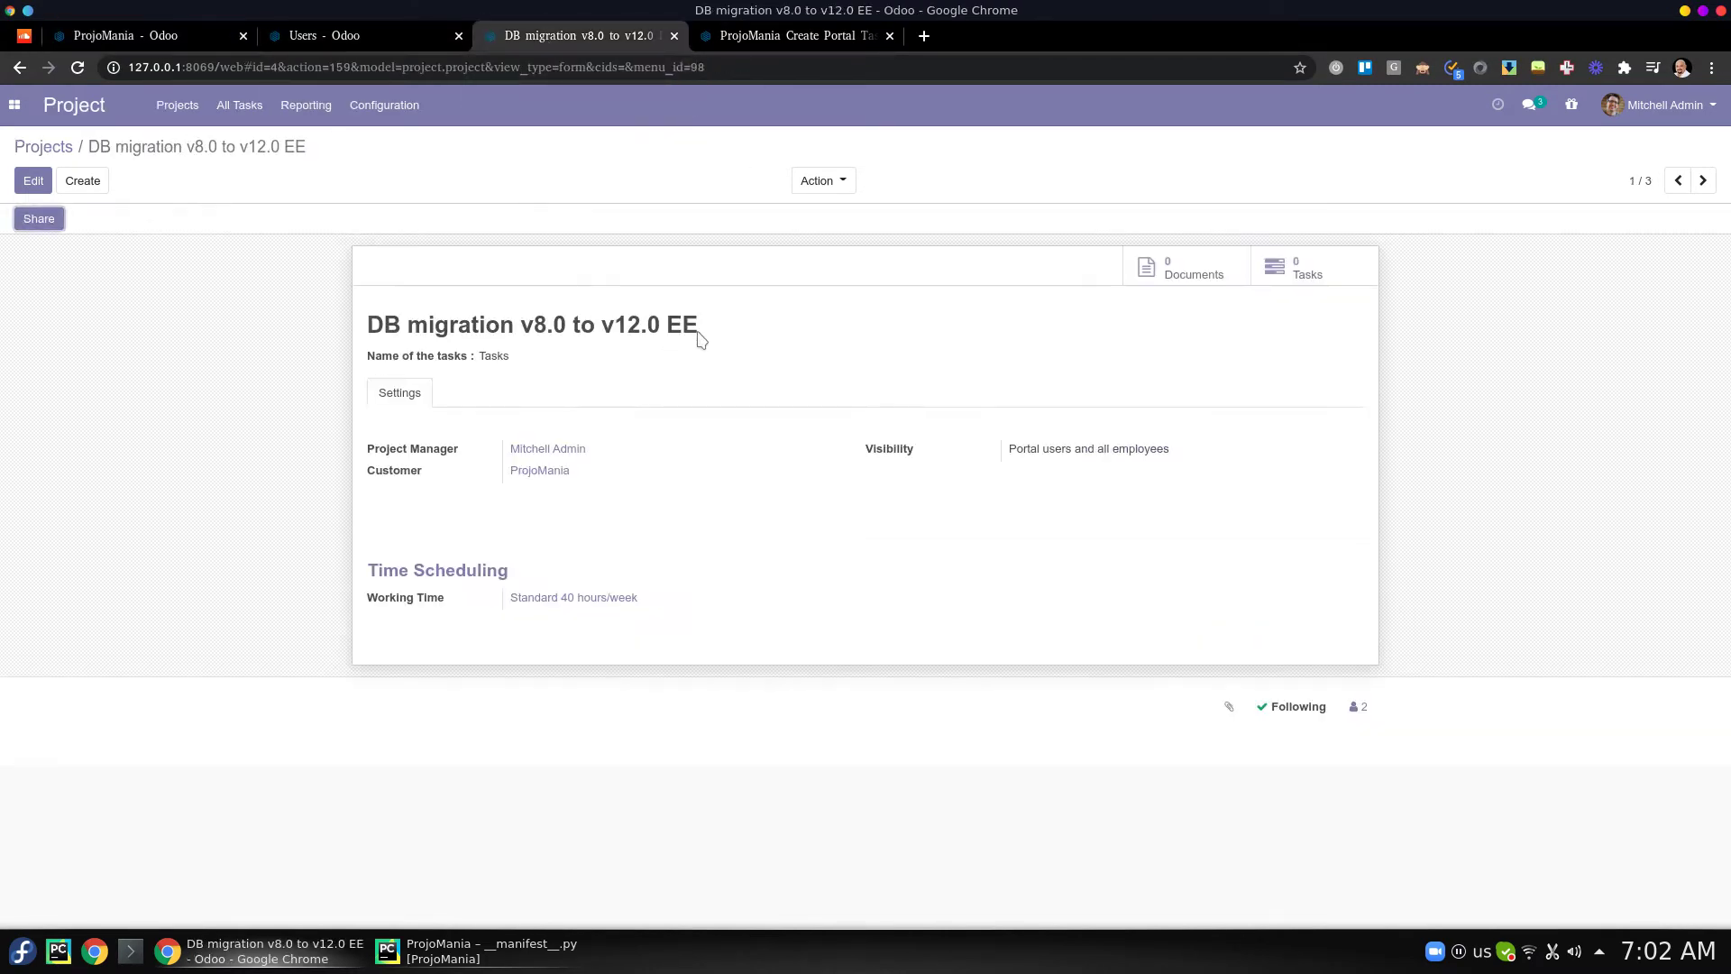
drag(699, 334, 343, 331)
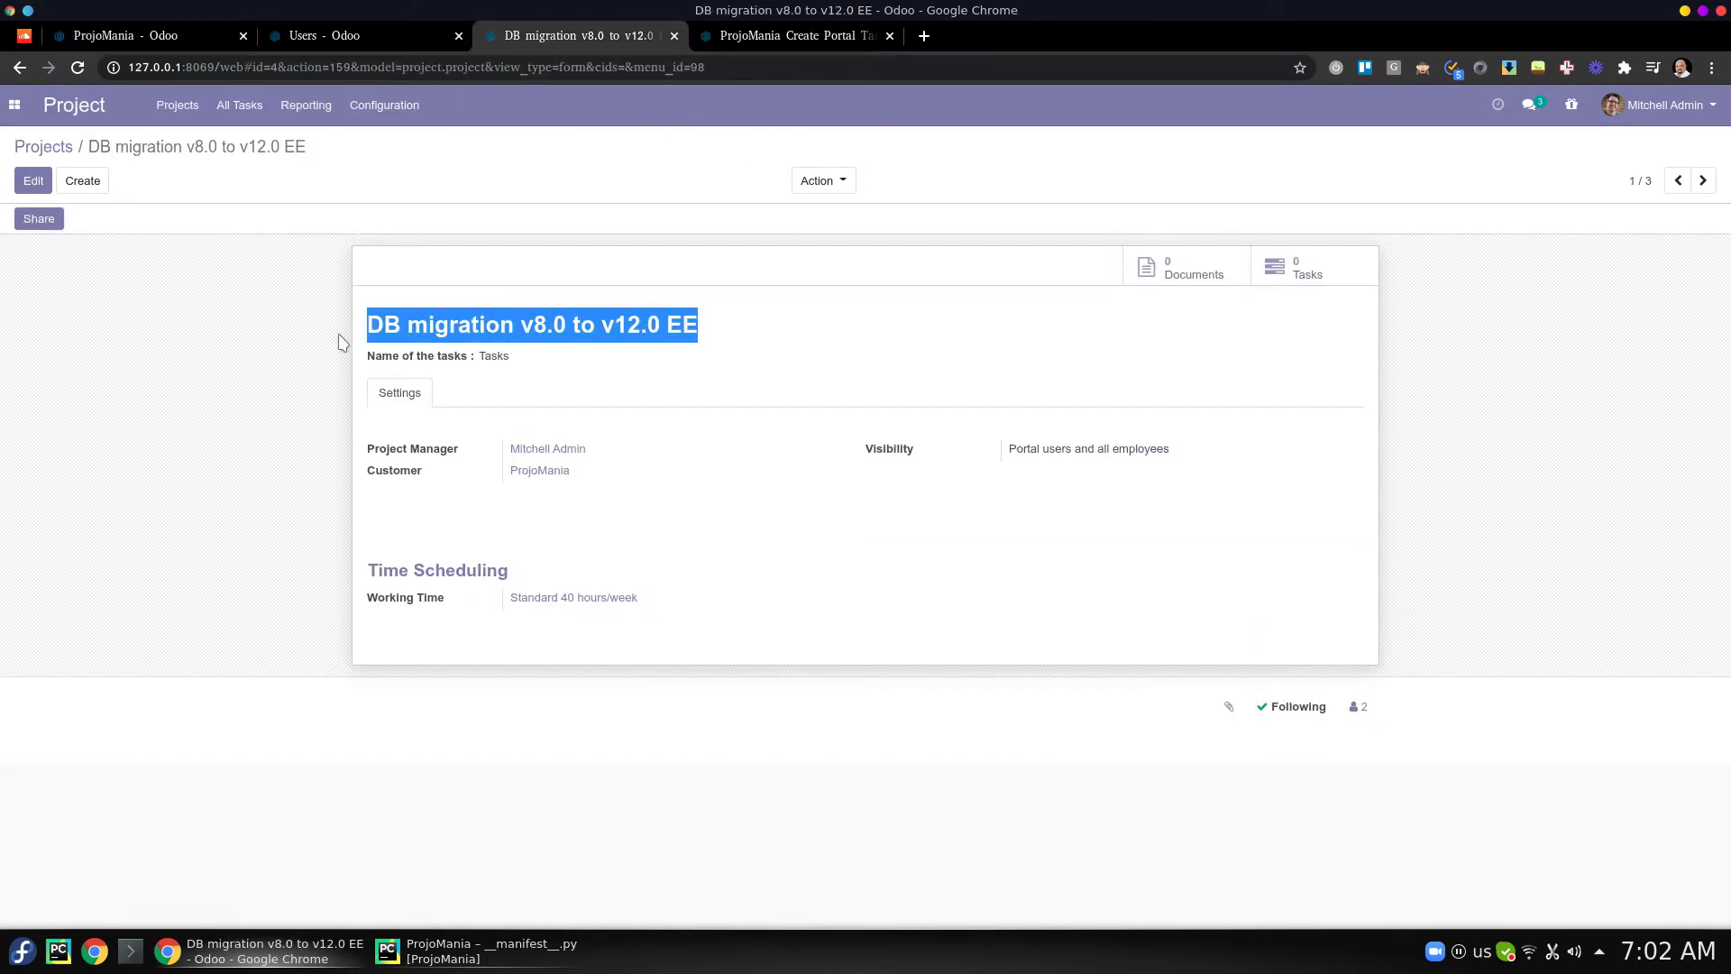
click(180, 36)
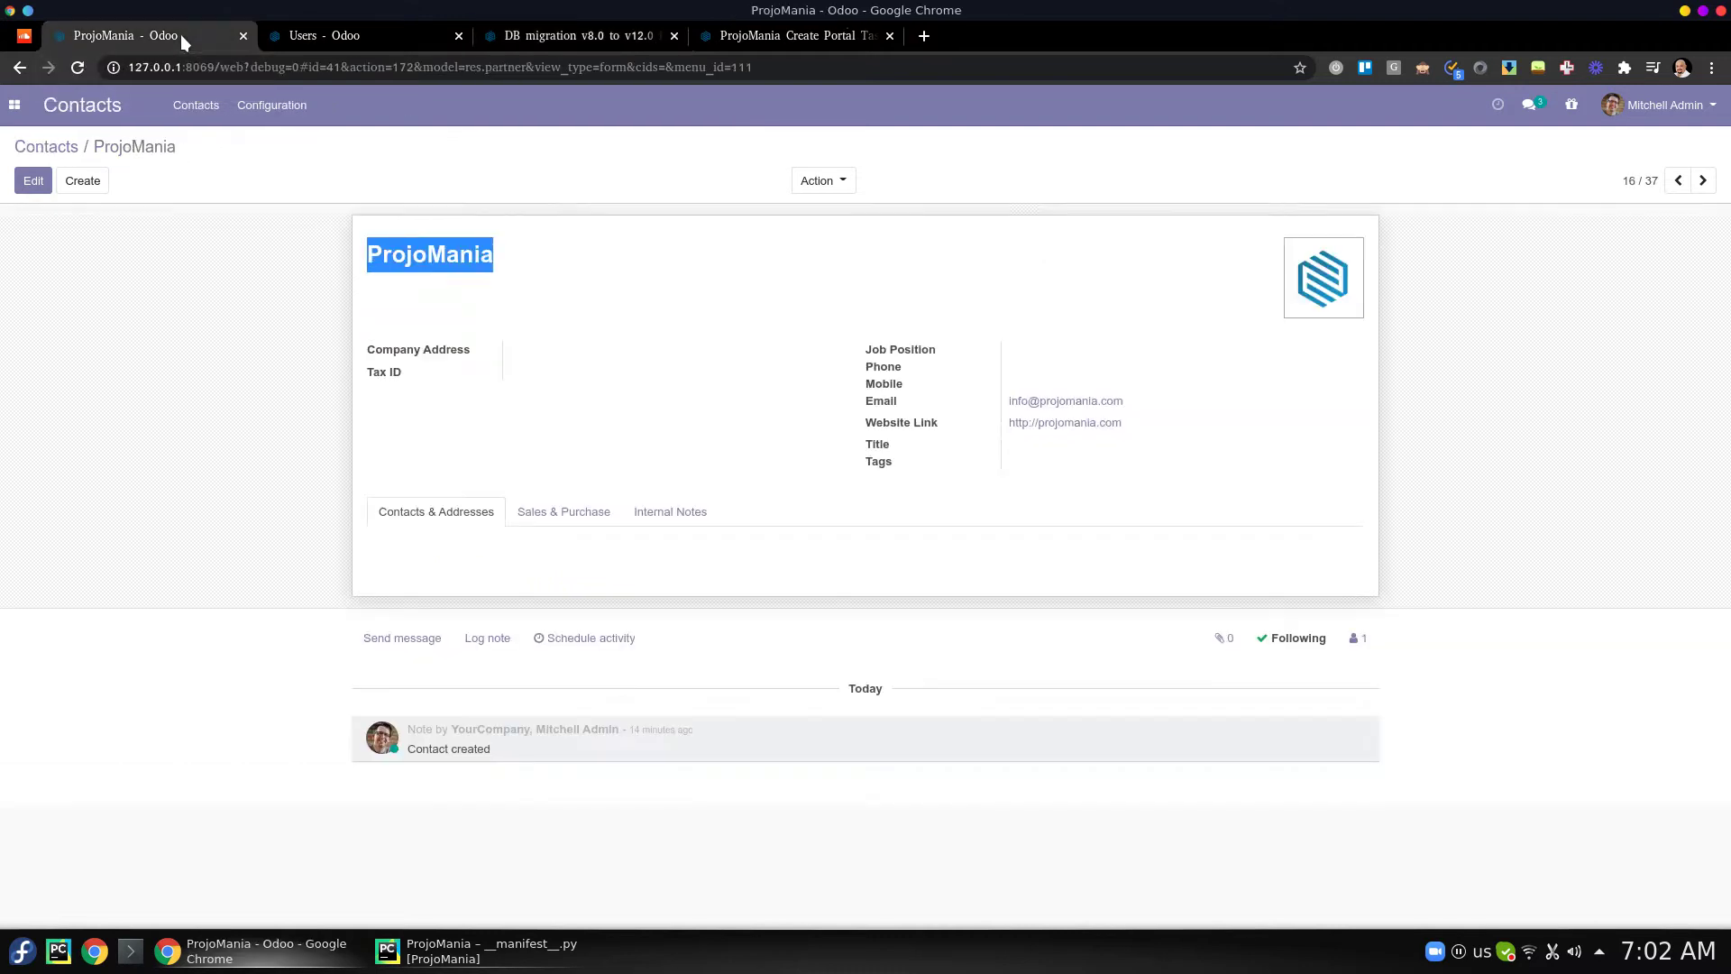
- Grant ProjoMania portal access with In Portal ticked, then show the Users list
click(817, 181)
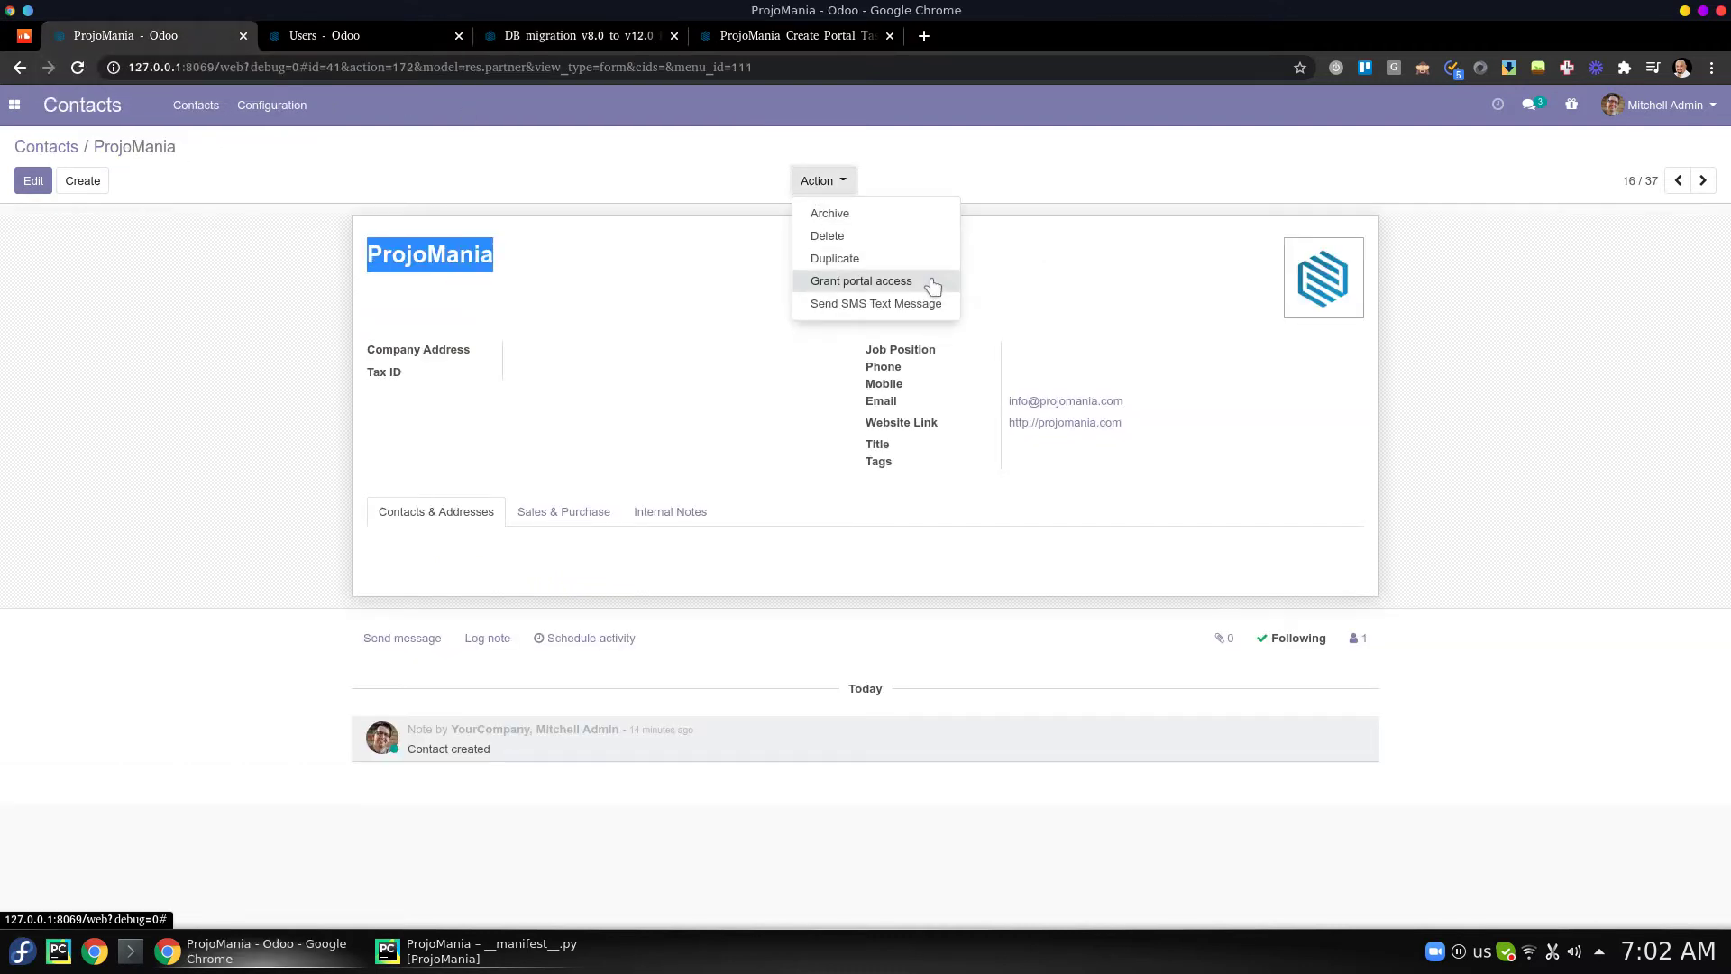
click(932, 282)
click(1077, 244)
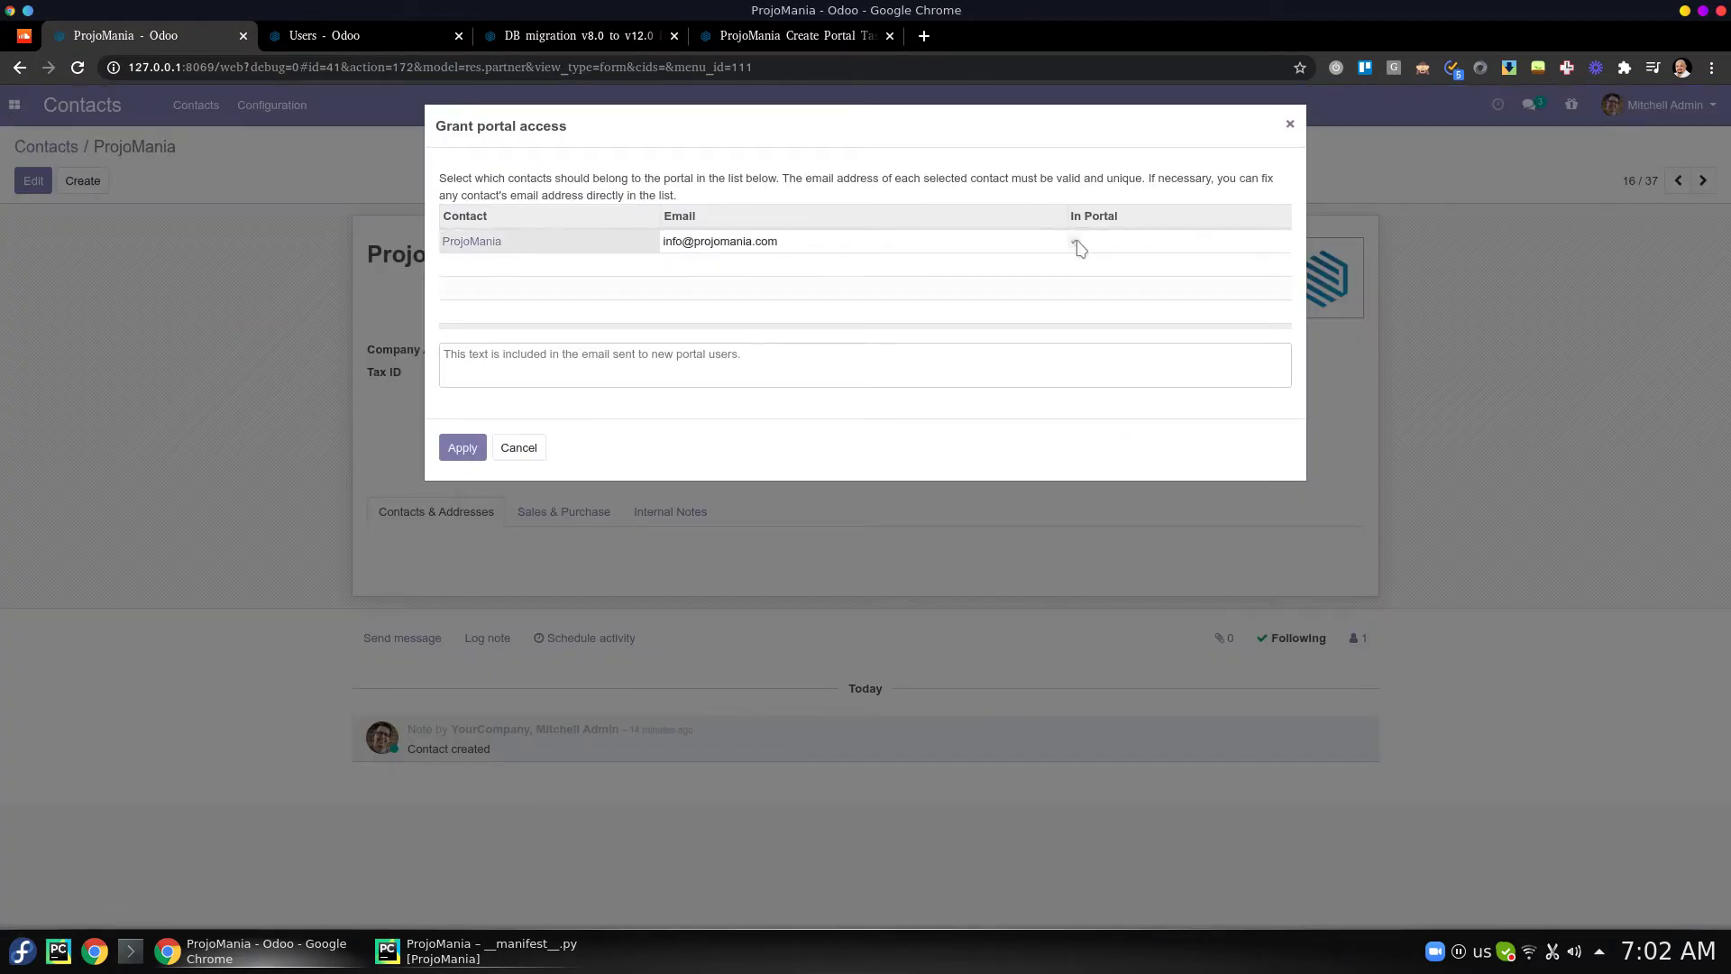
click(529, 370)
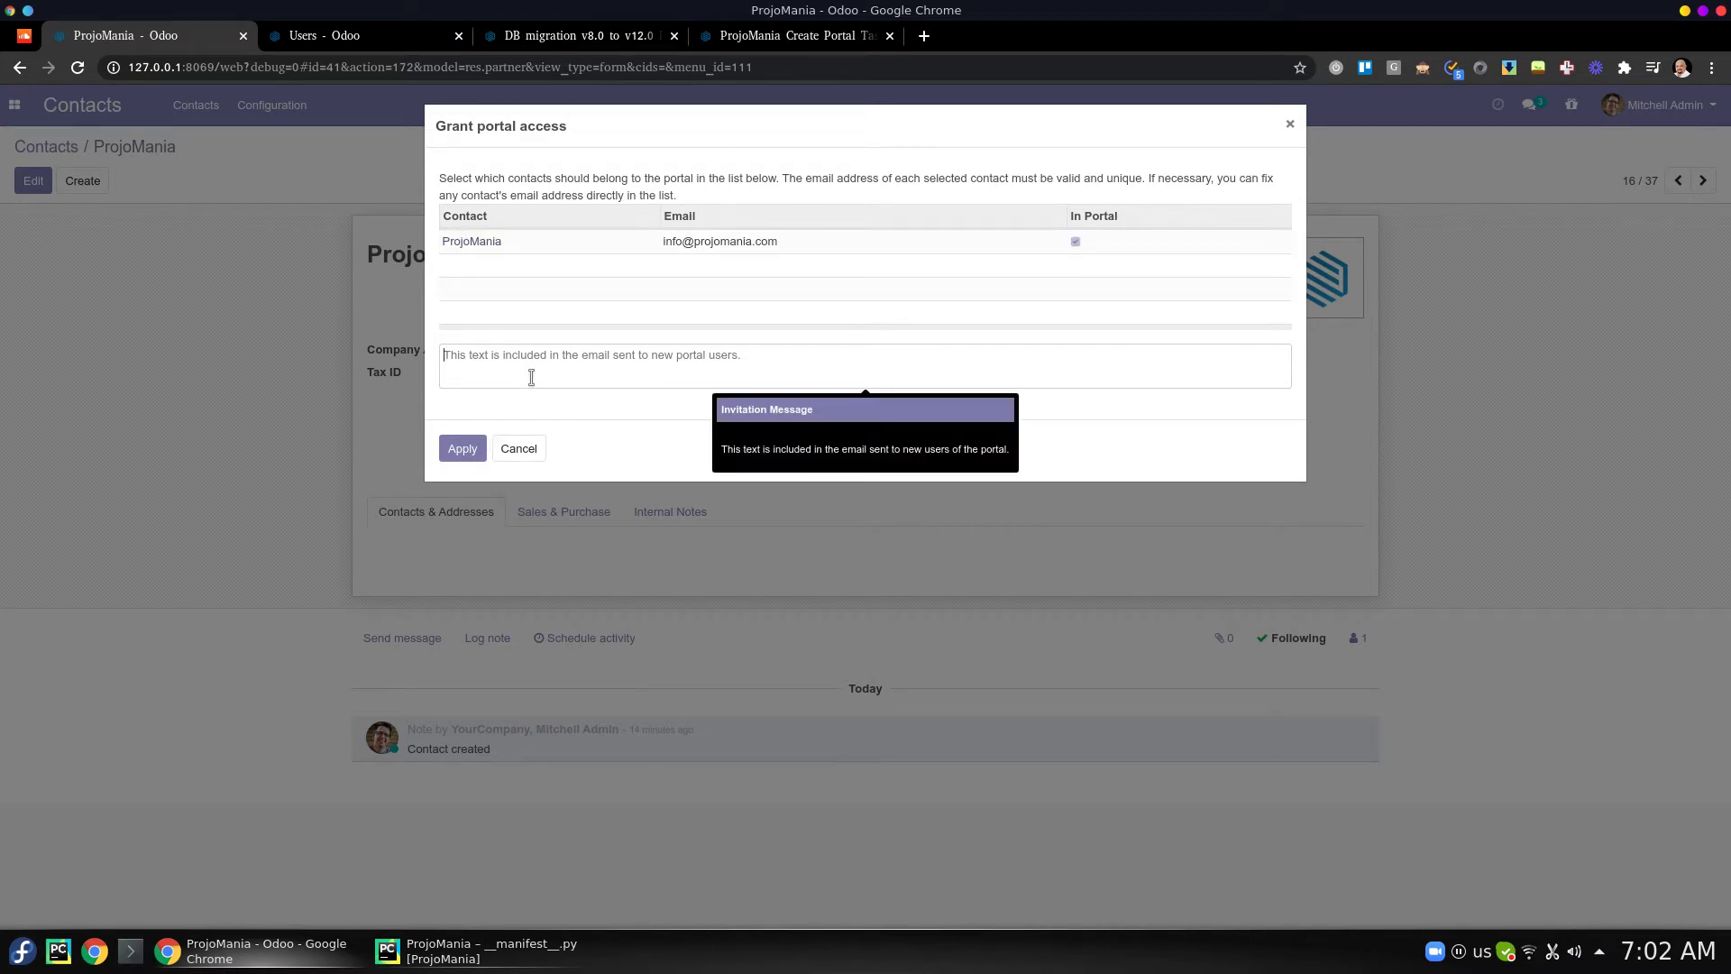
click(462, 448)
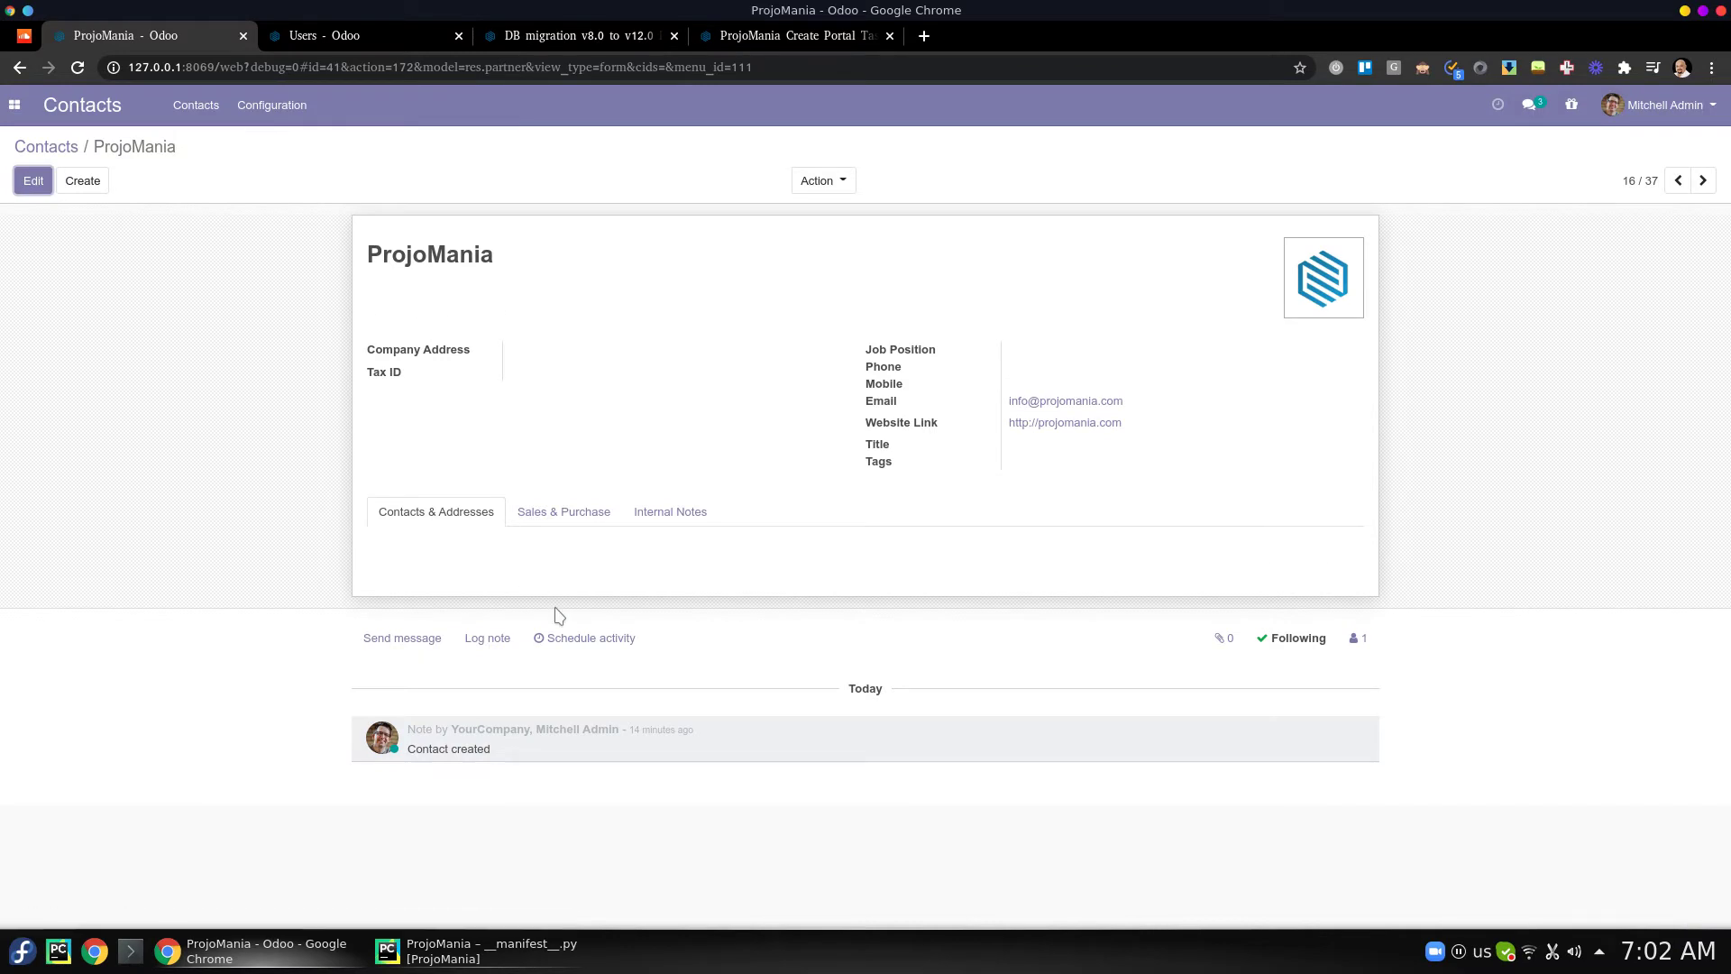
click(354, 36)
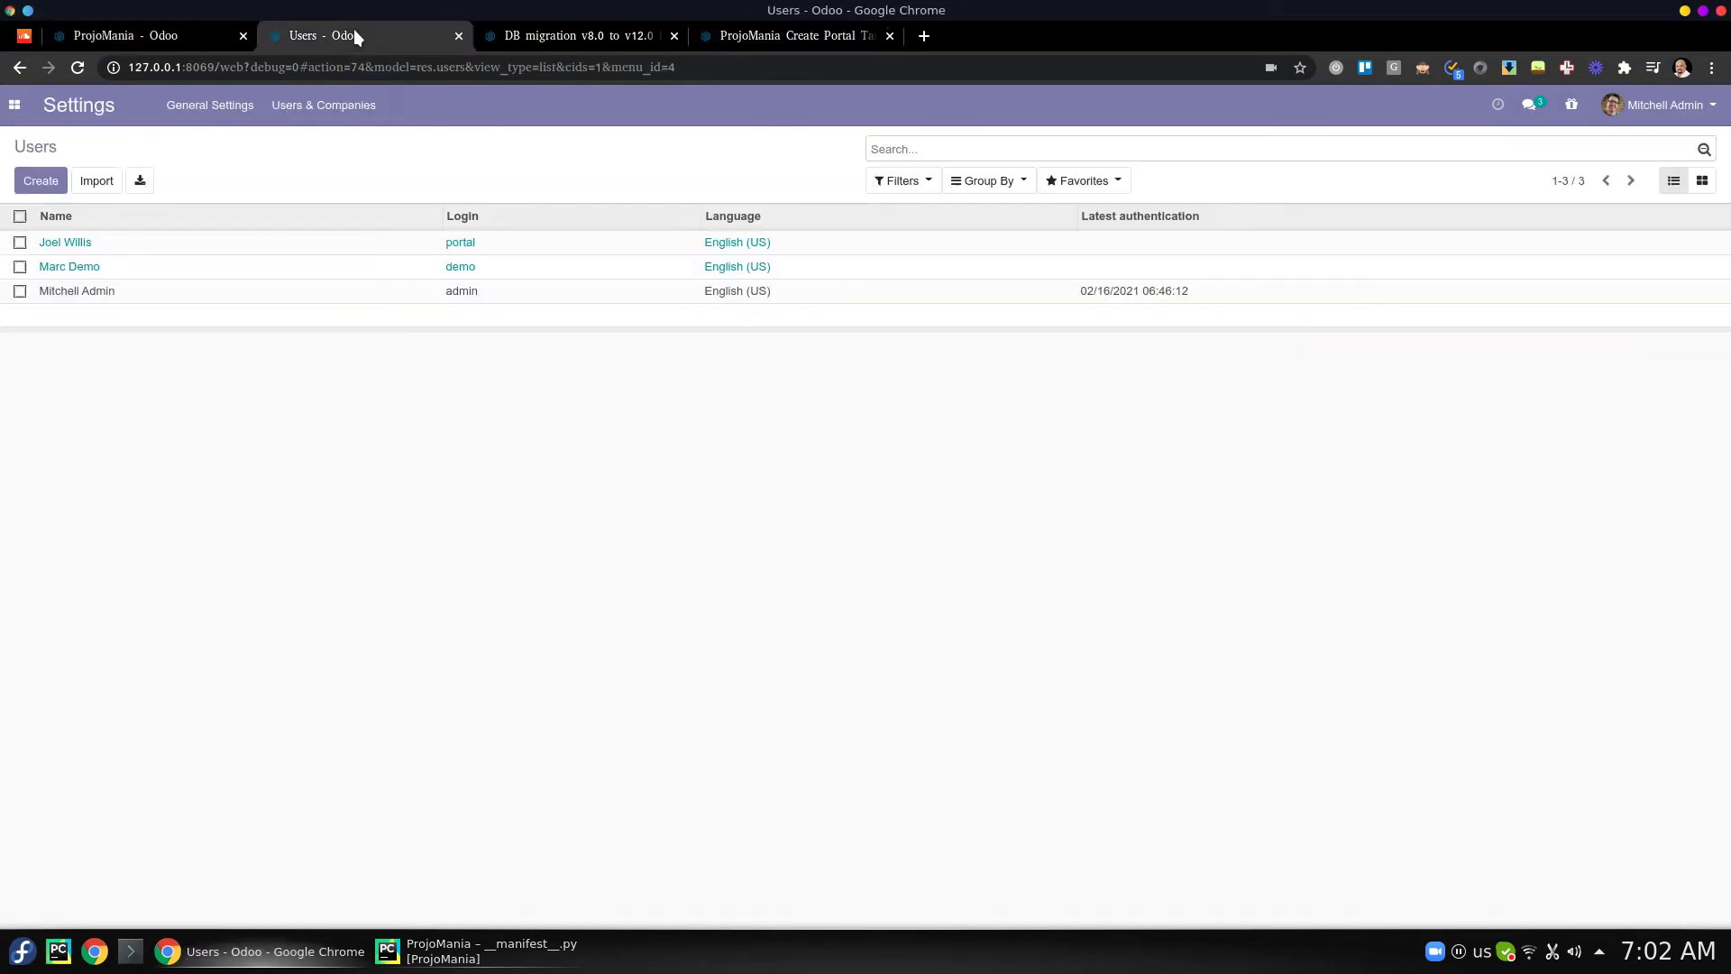
- Copy the new ProjoMania user's signup link address and open a private browser window
click(1674, 183)
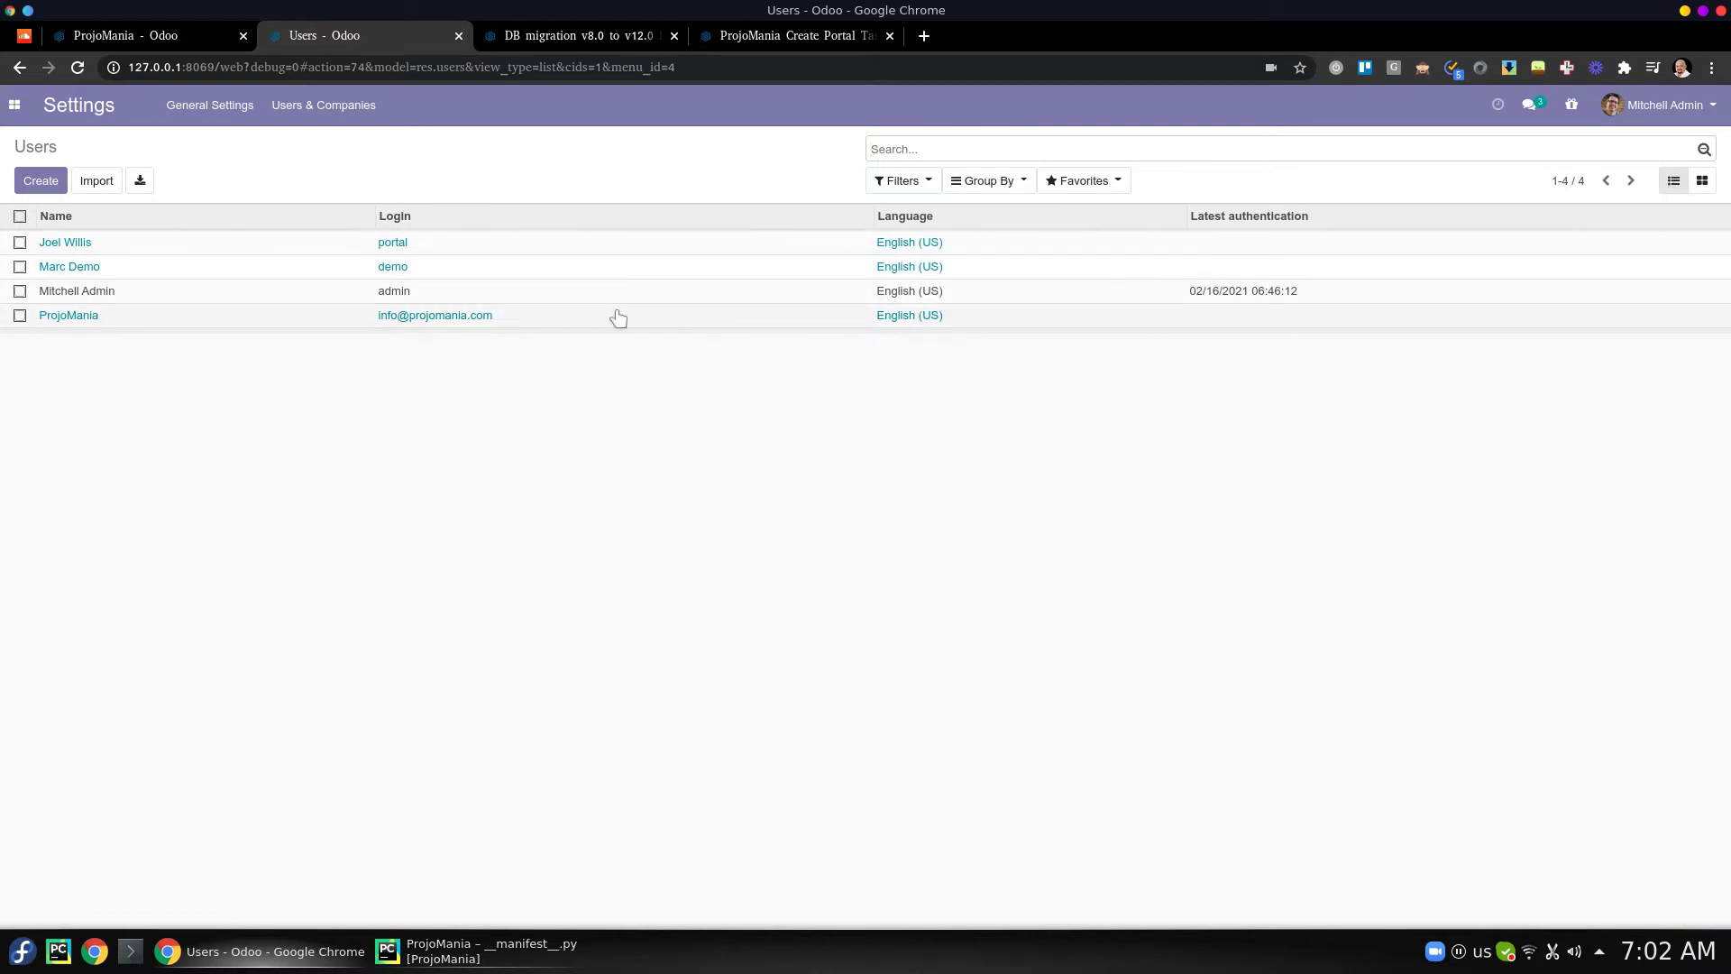
click(276, 324)
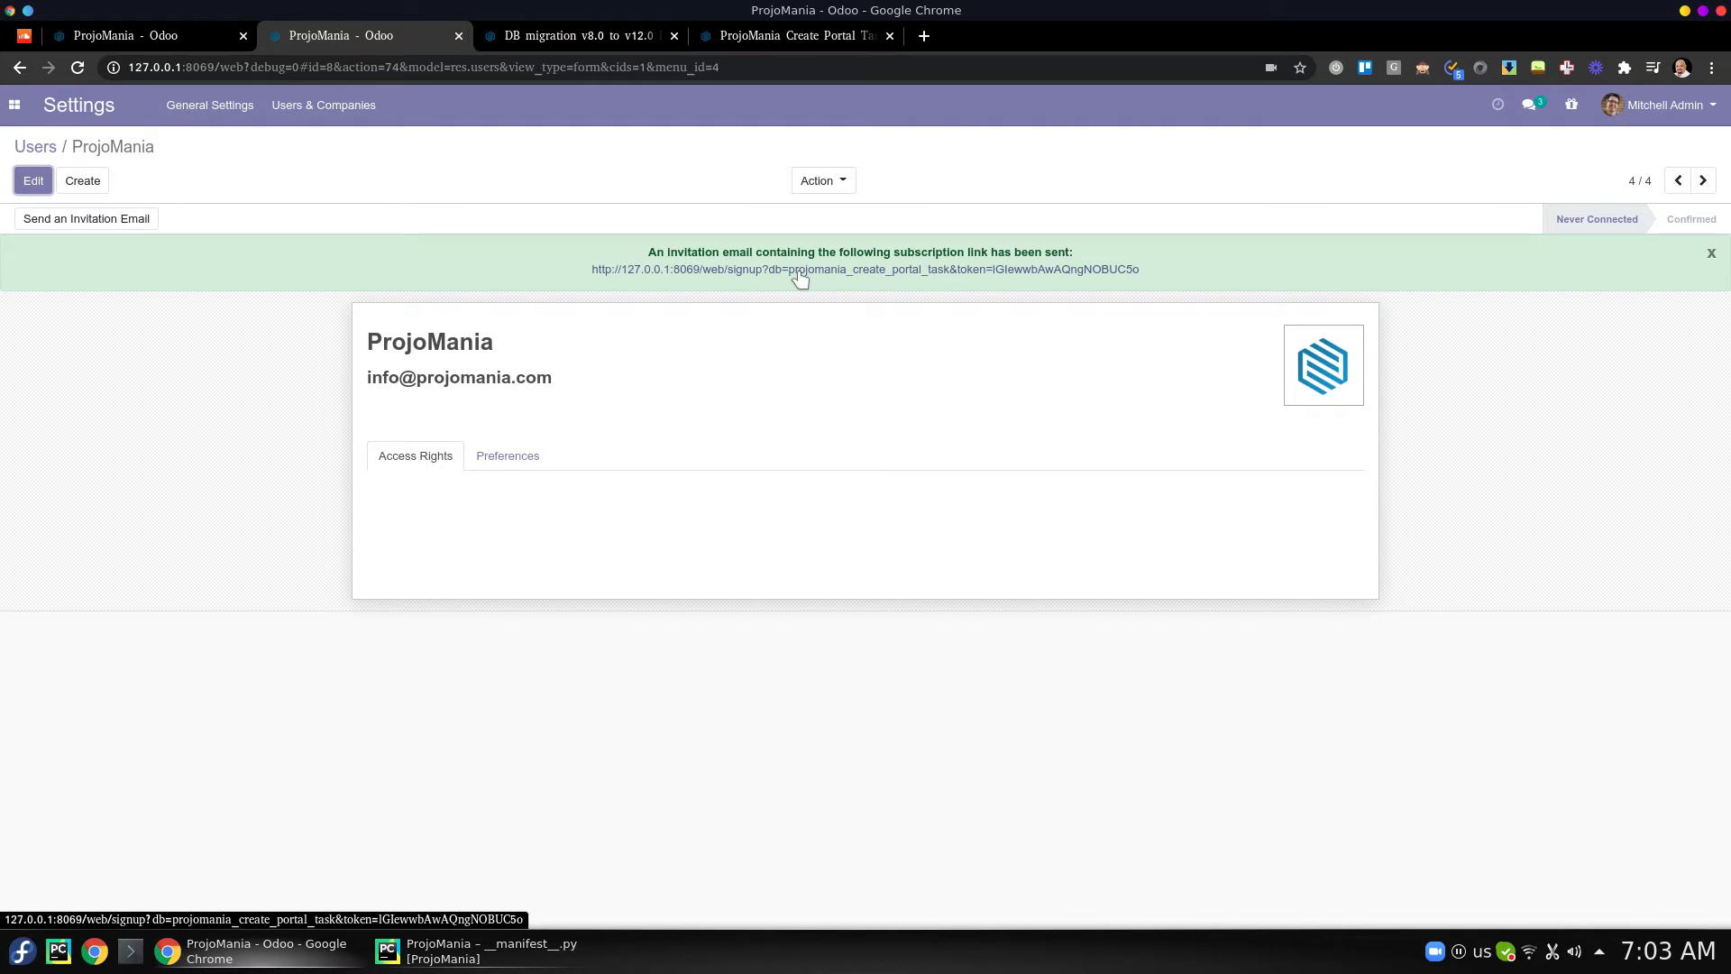
right_click(800, 277)
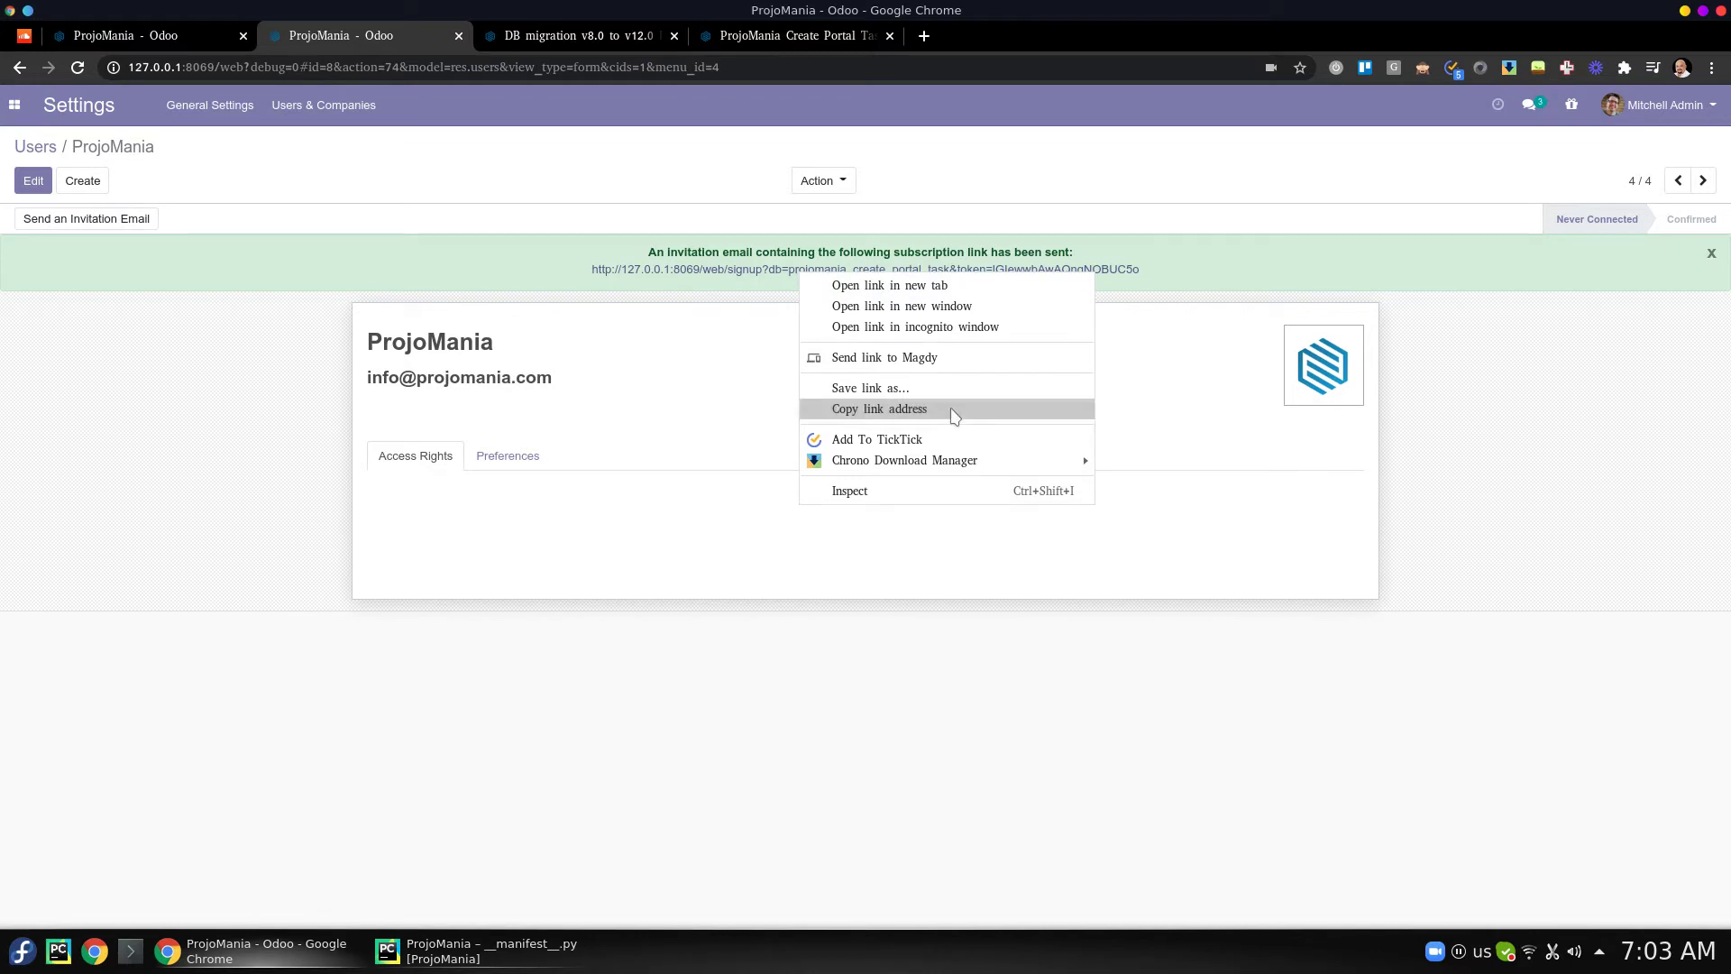
click(955, 412)
key(ctrl+shift+n)
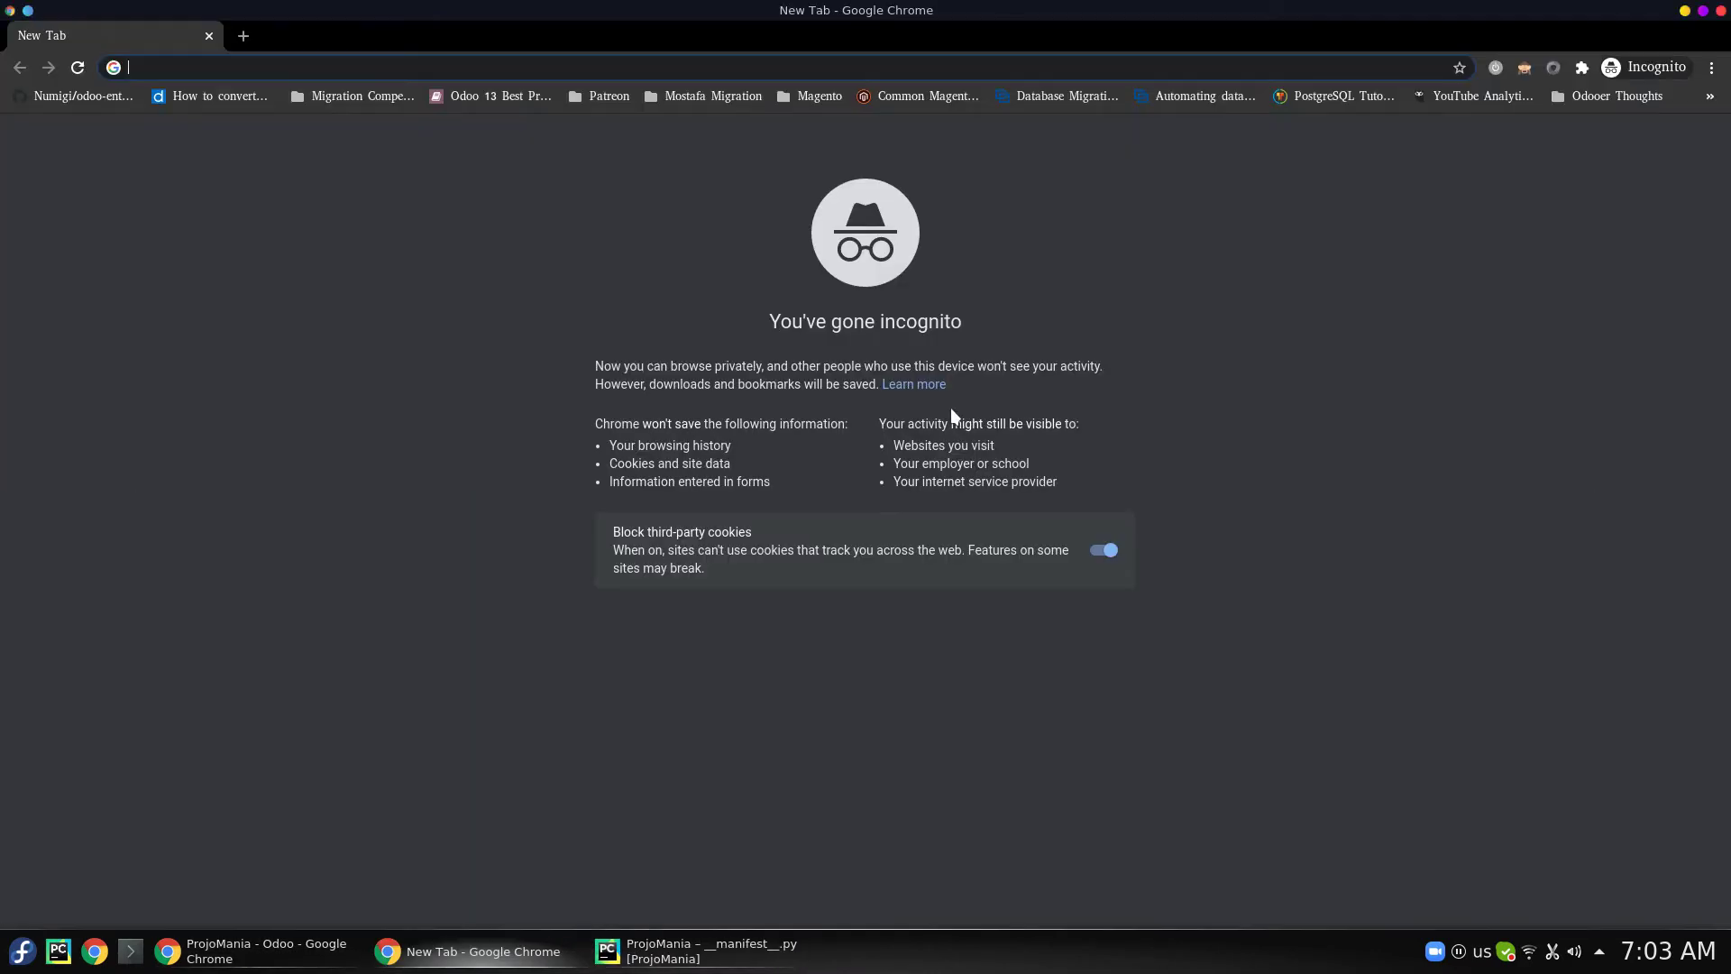
- Load the pasted signup link and sign up by entering and confirming the account password
key(ctrl+v)
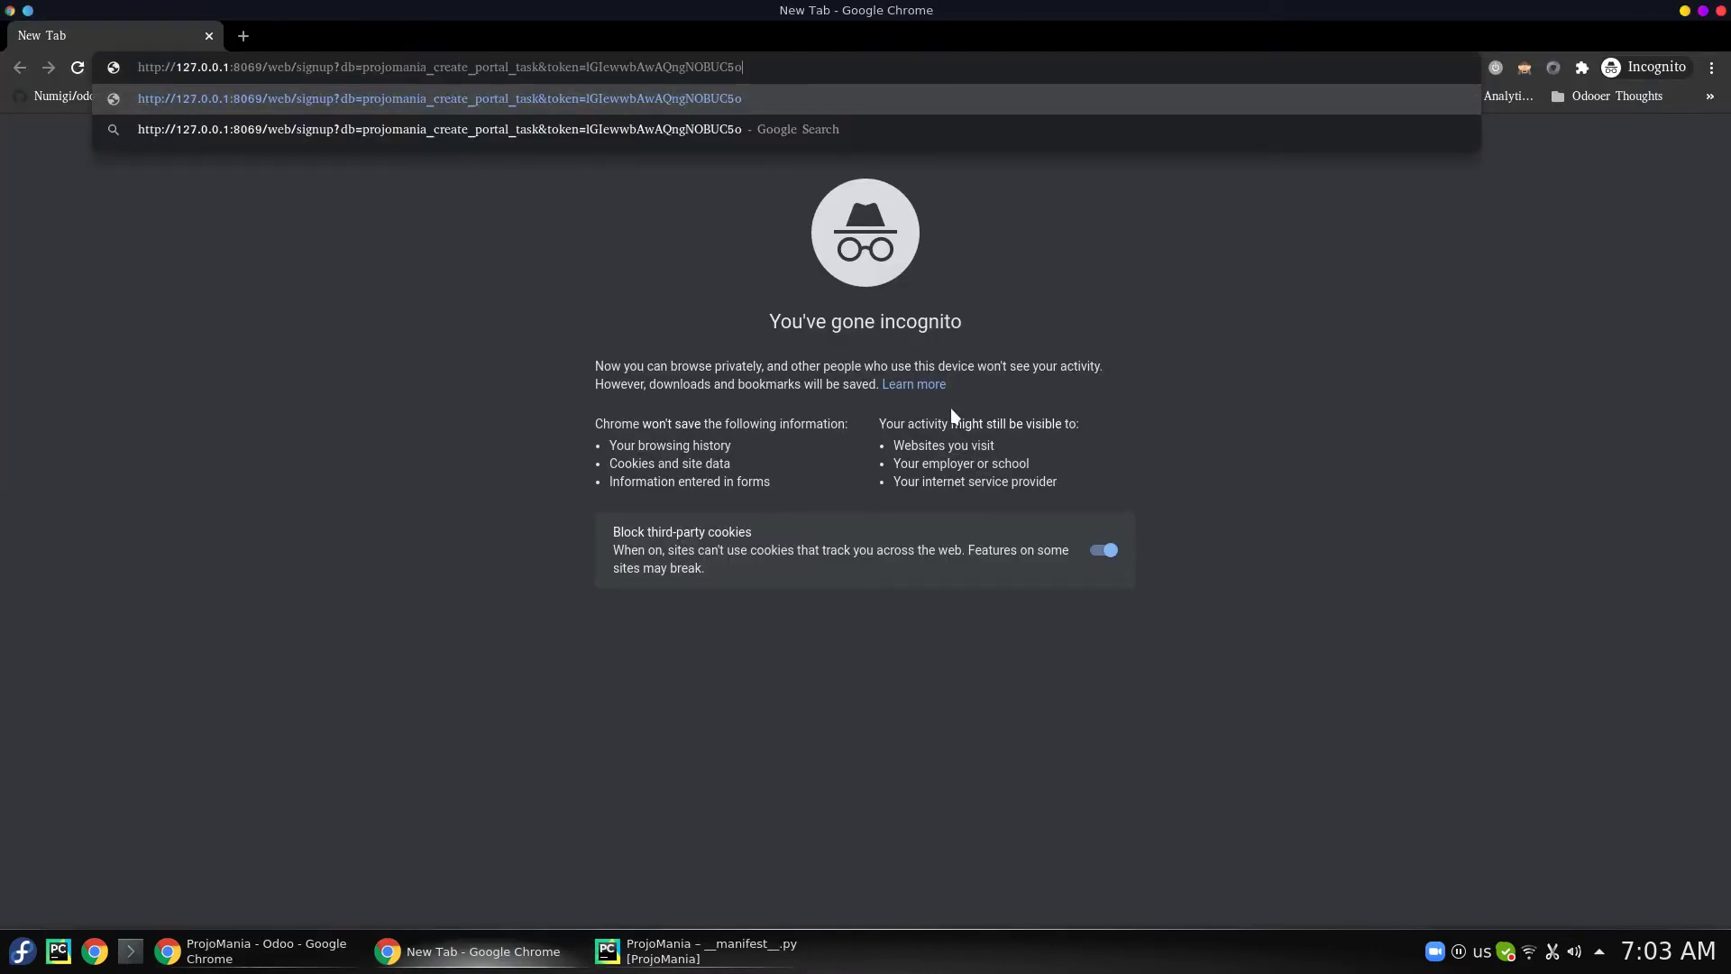
key(Return)
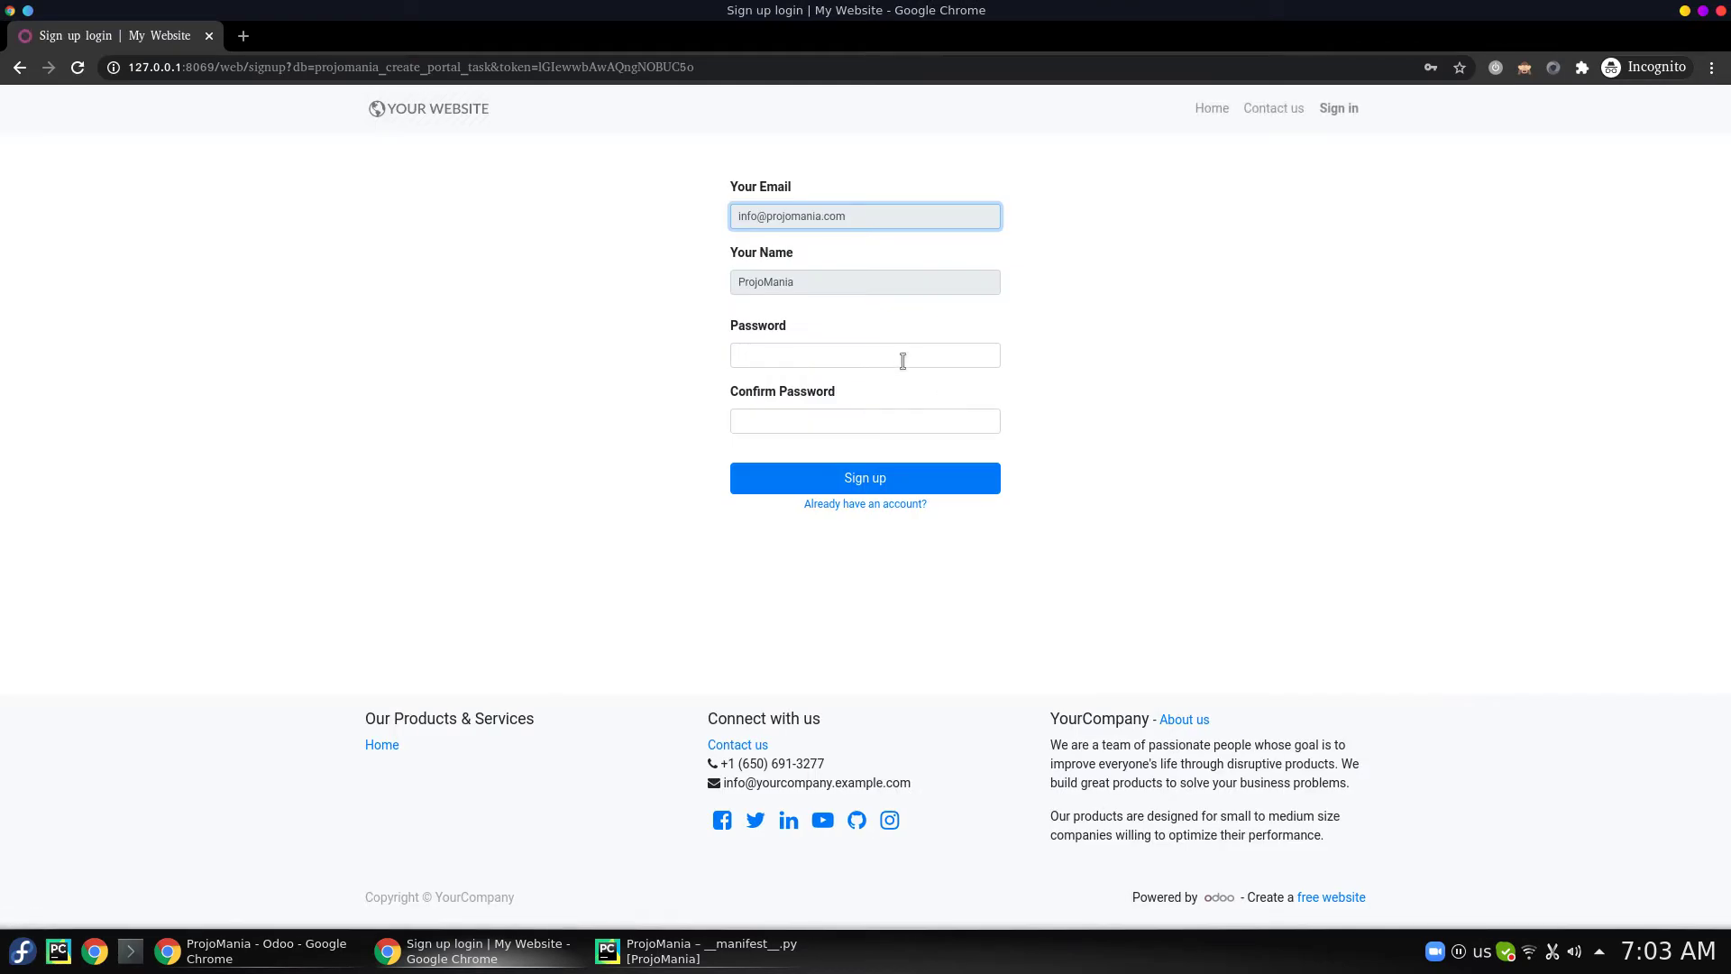
click(925, 354)
text(admin)
key(Tab)
text(a)
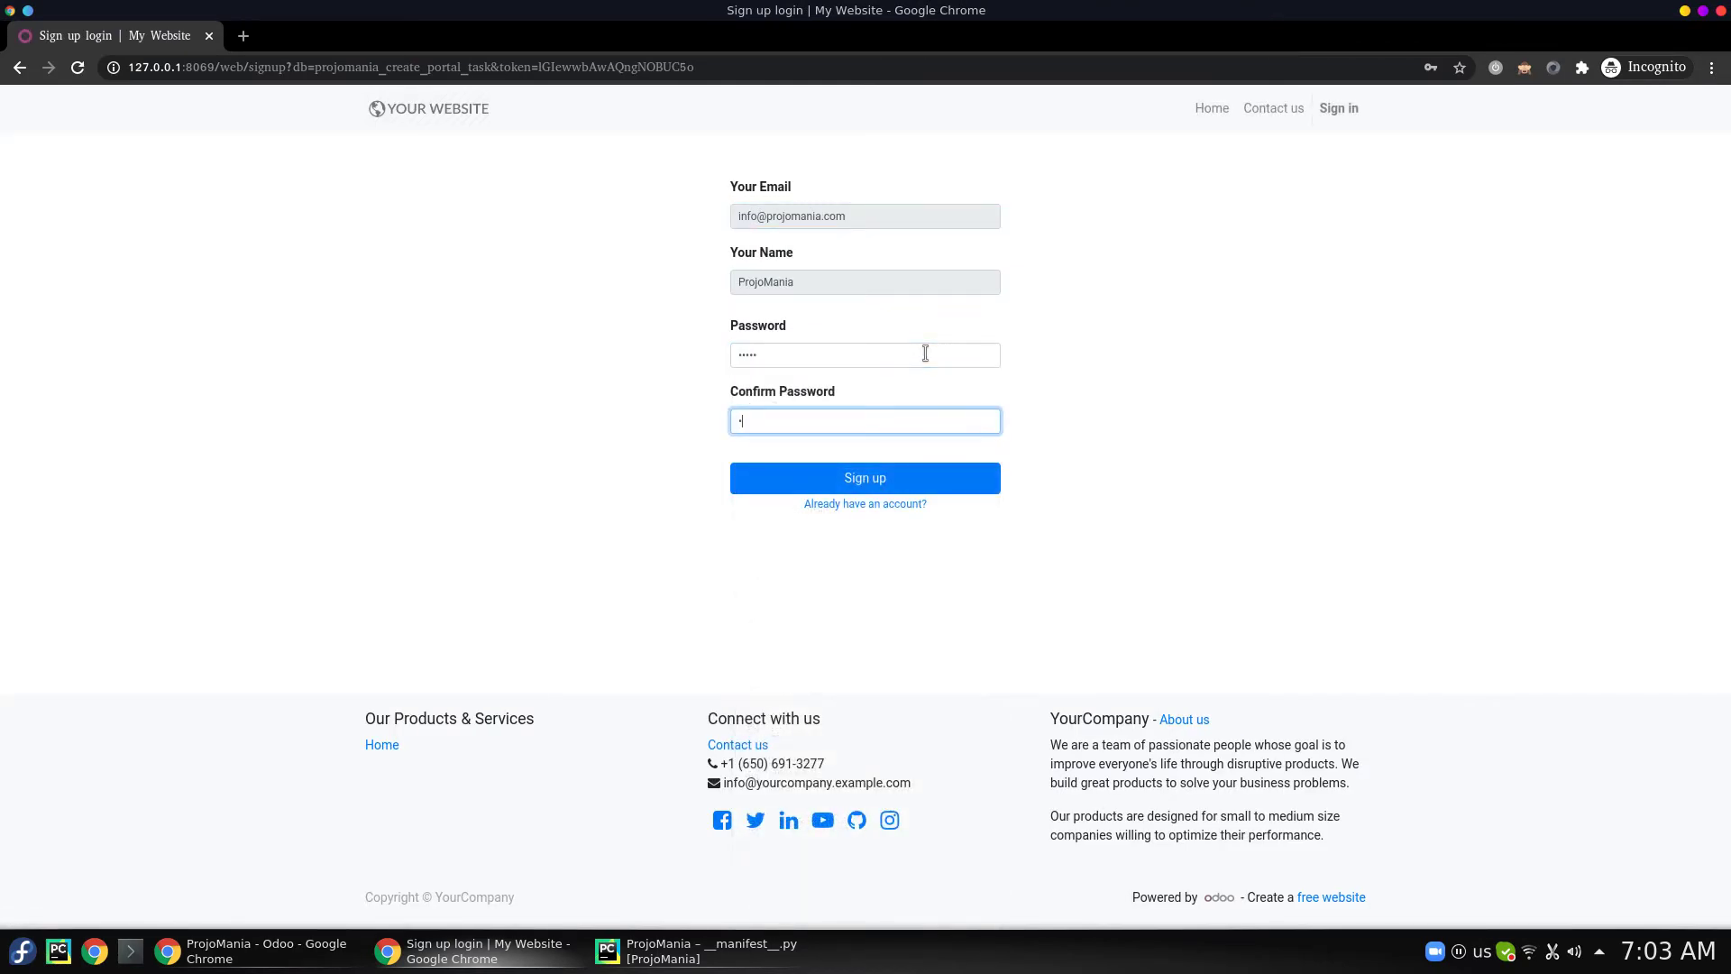
key(Return)
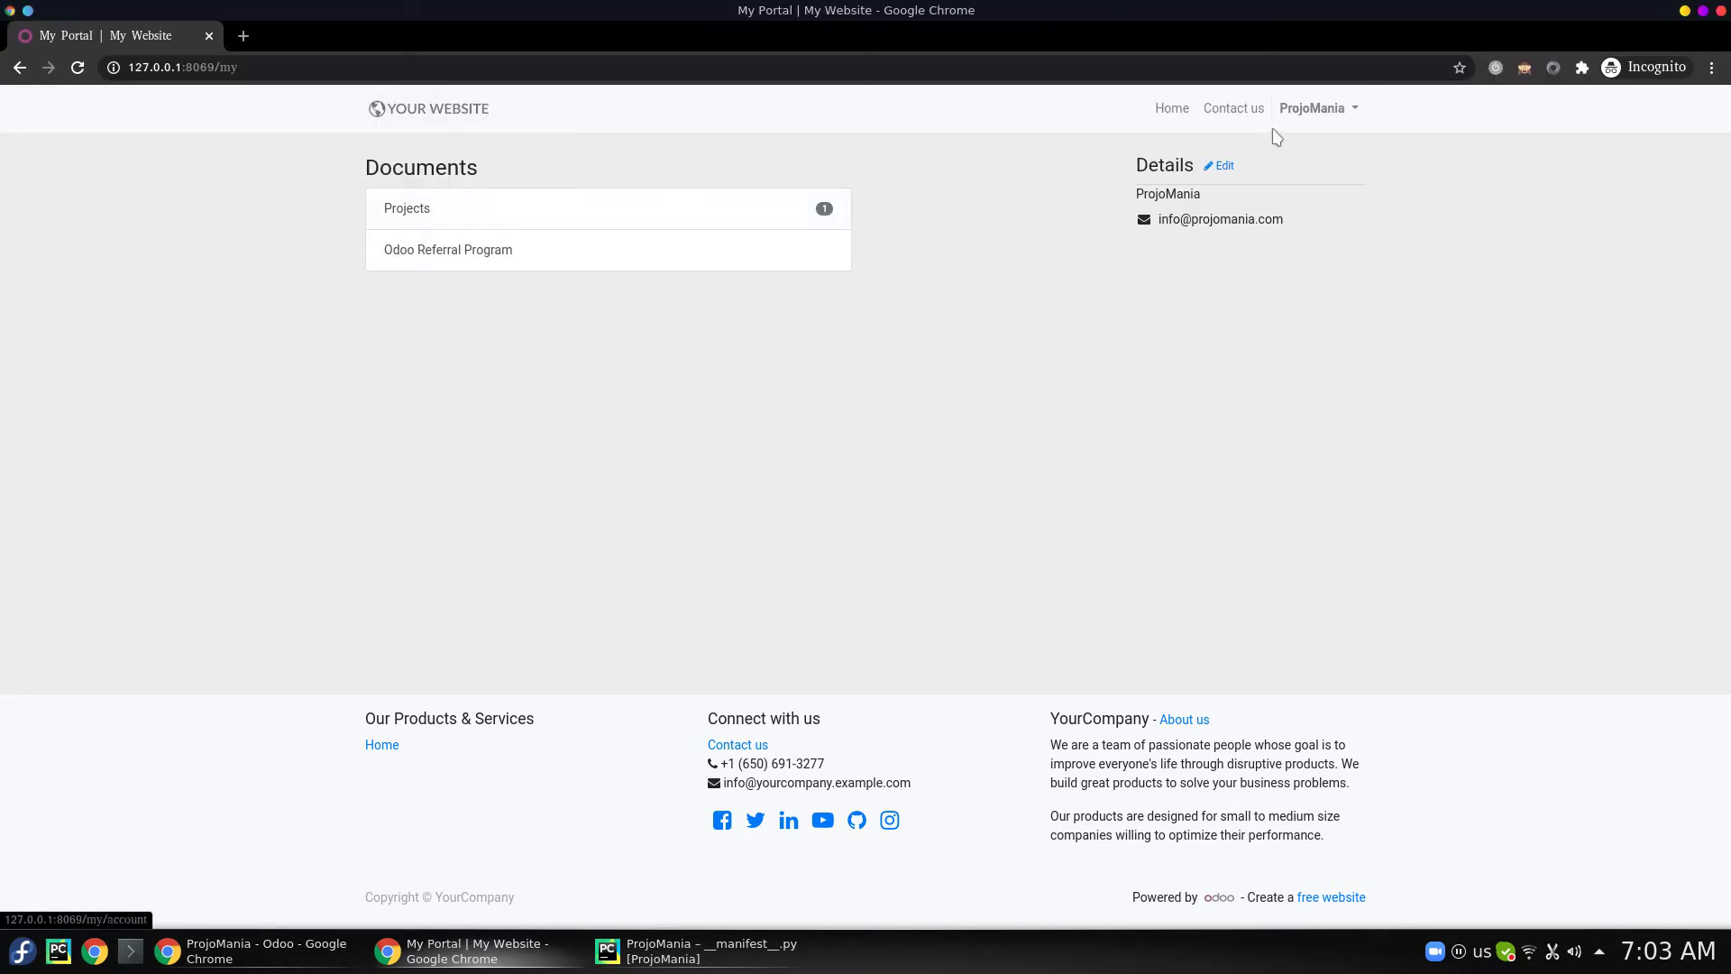
- From My Account, open Projects and view the DB migration v8.0 to v12.0 EE project's empty task list
click(1335, 110)
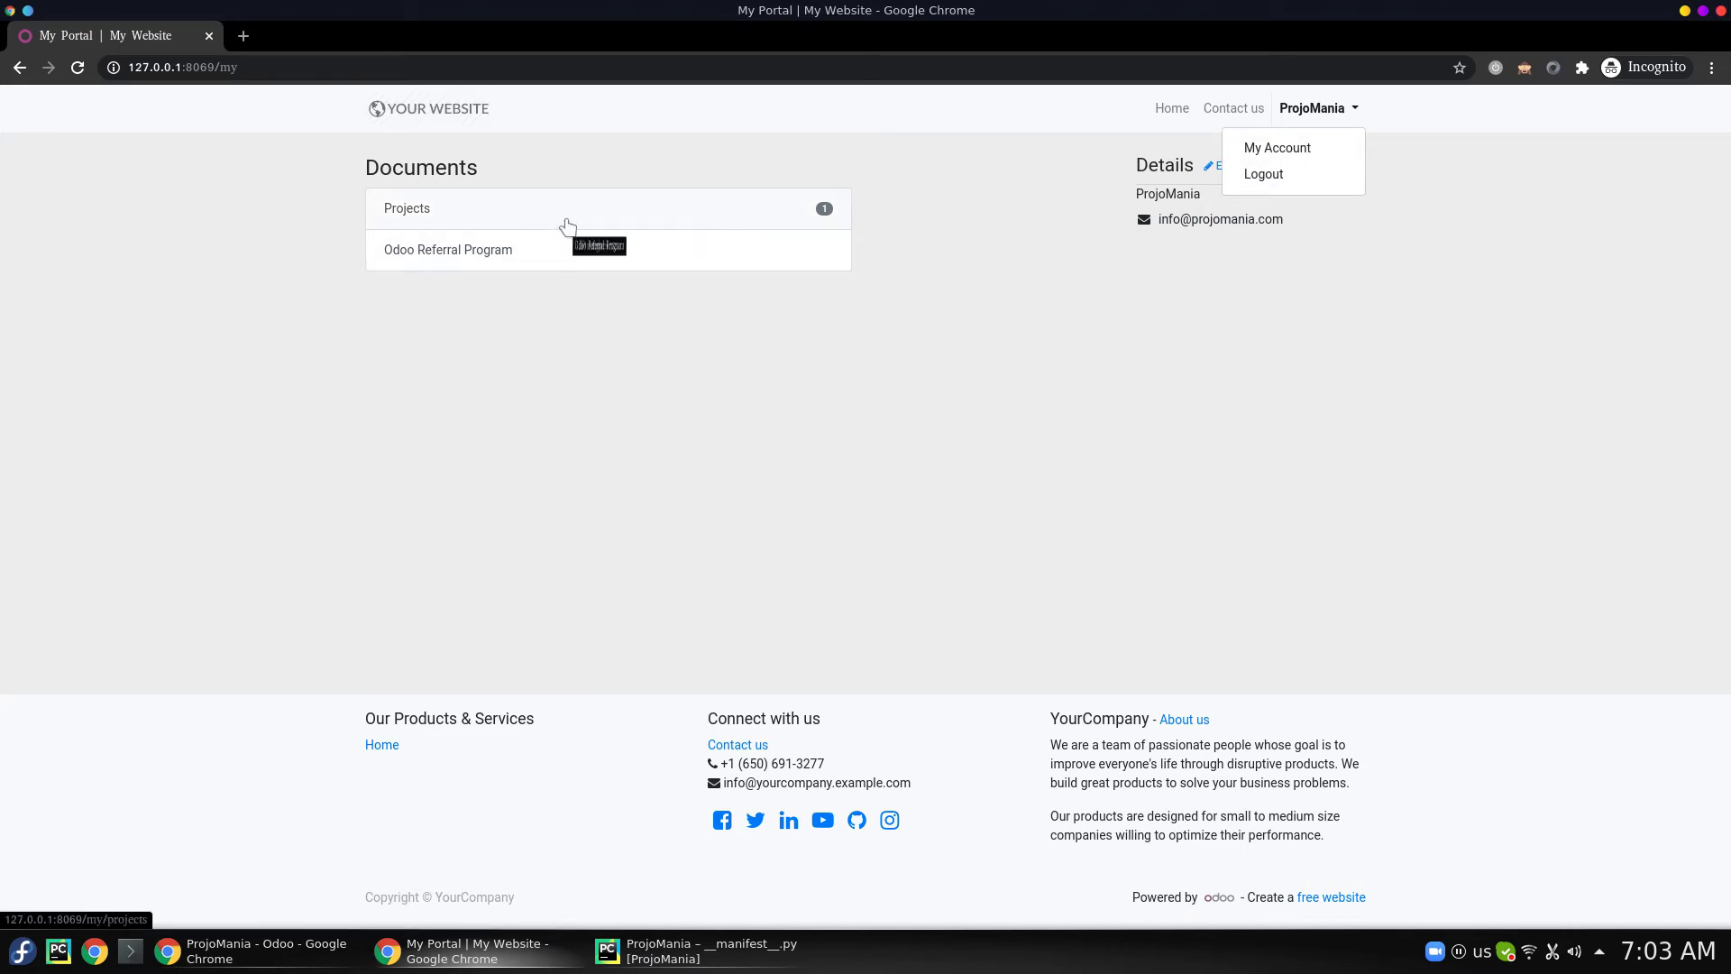
click(1341, 153)
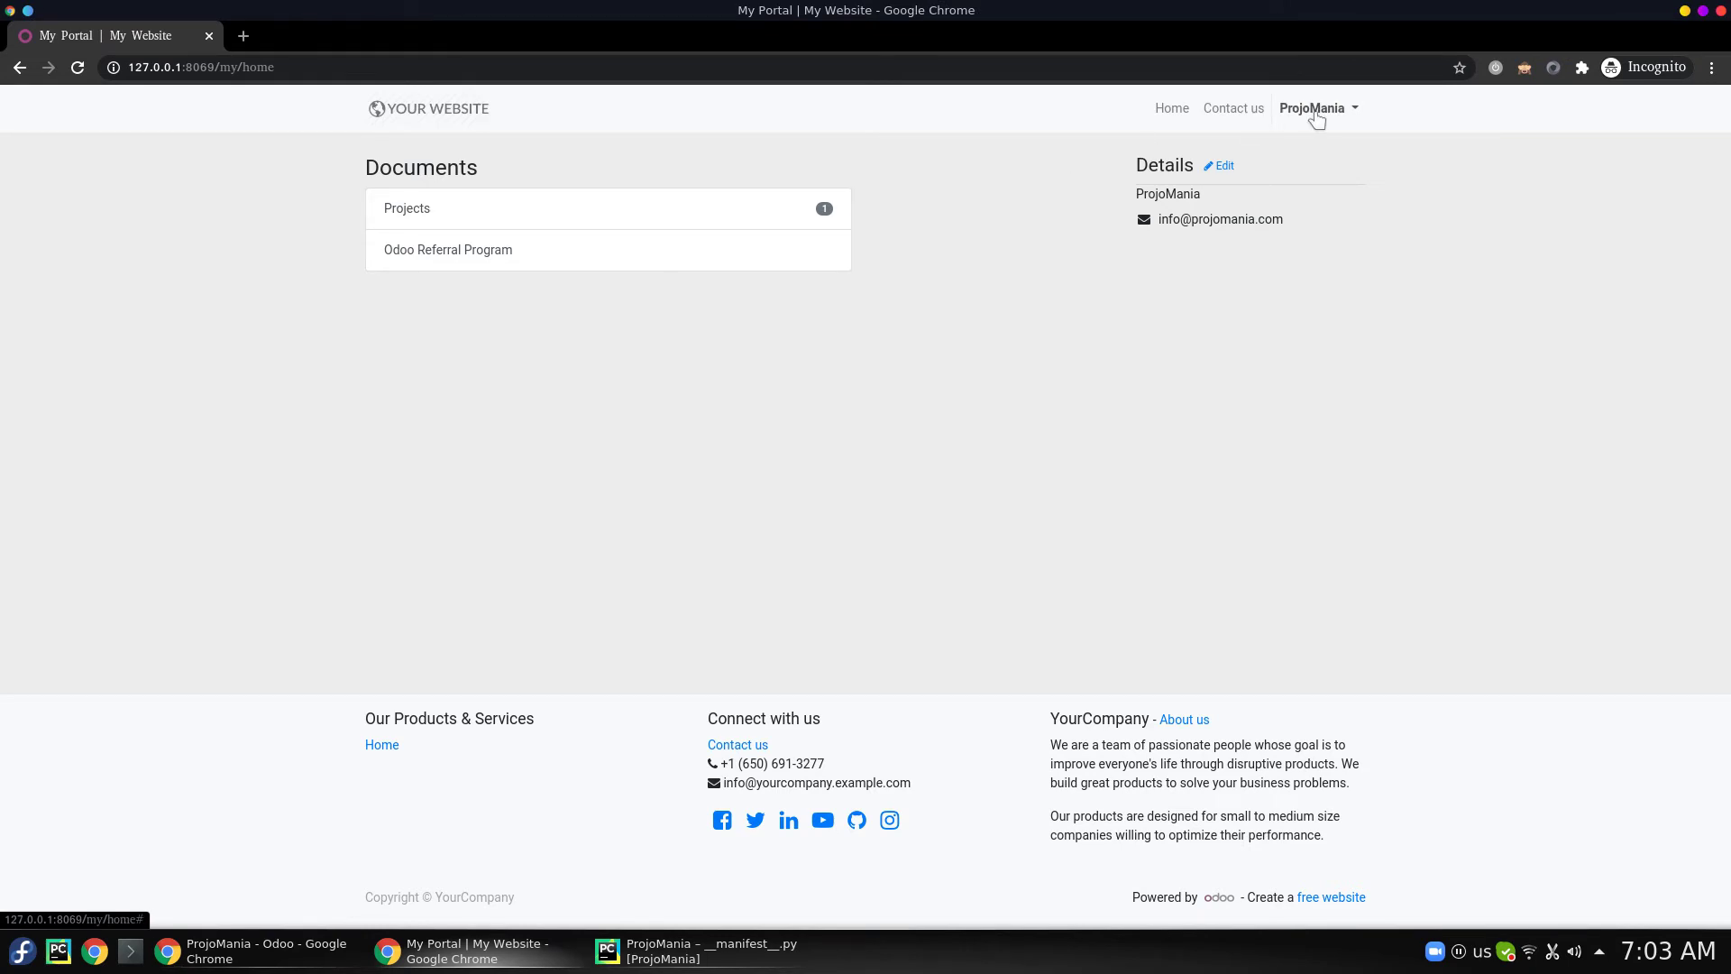
click(659, 226)
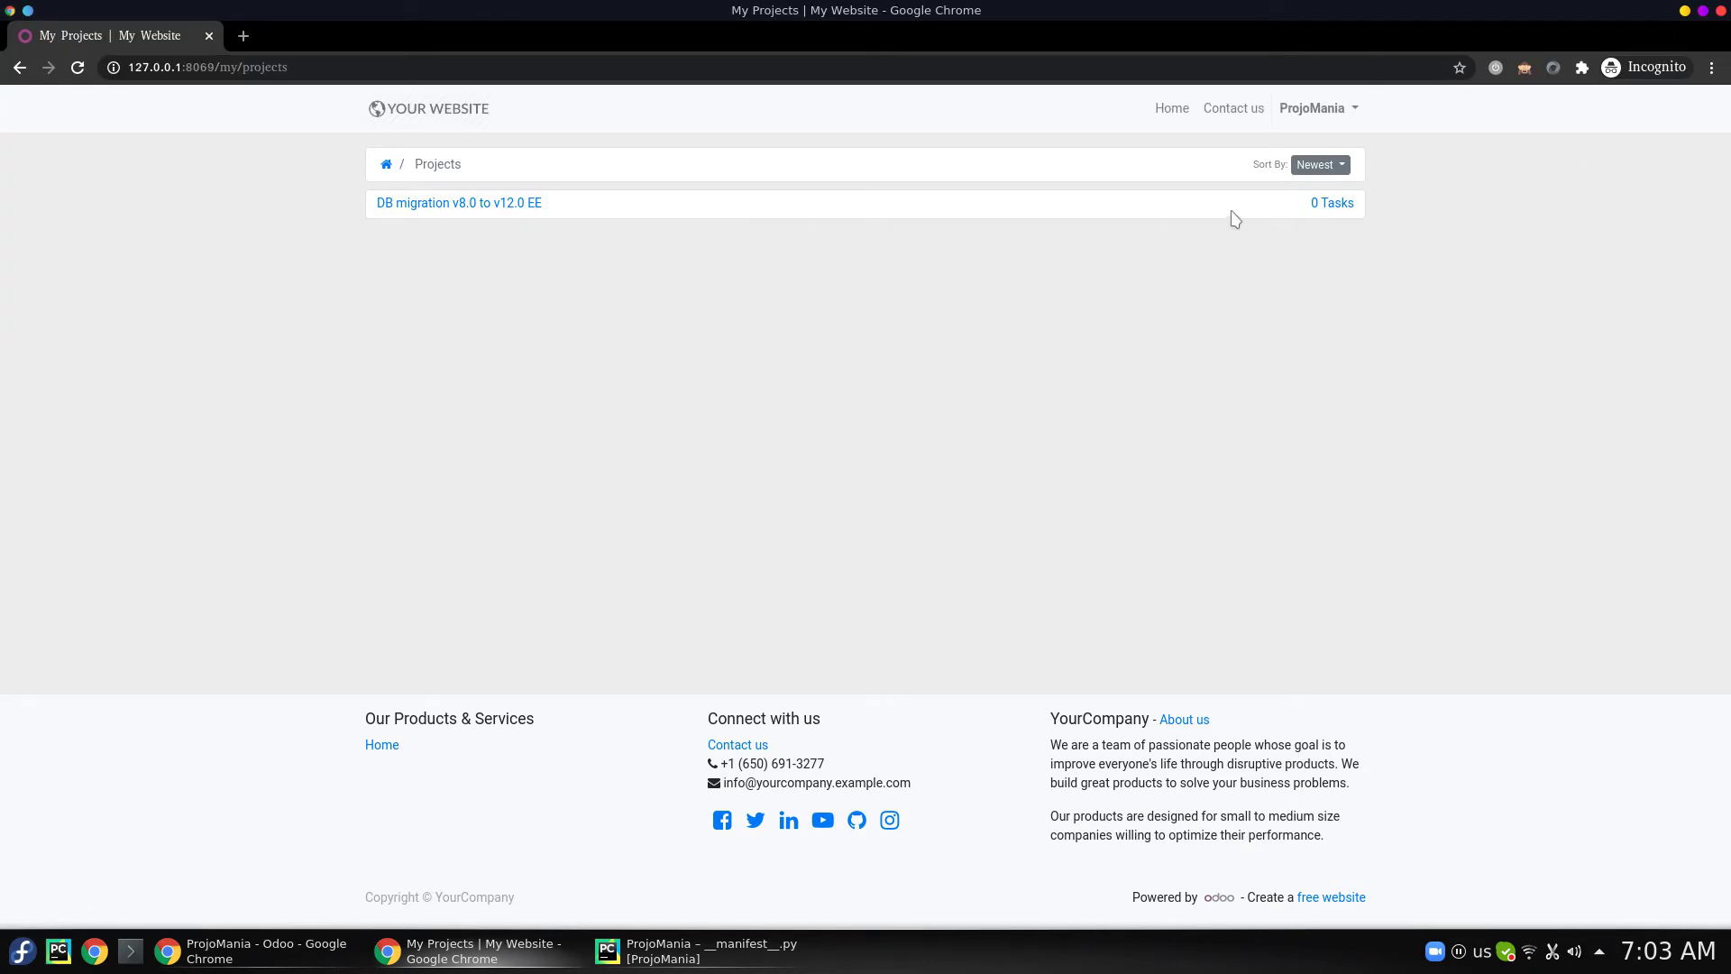
key(alt+Tab)
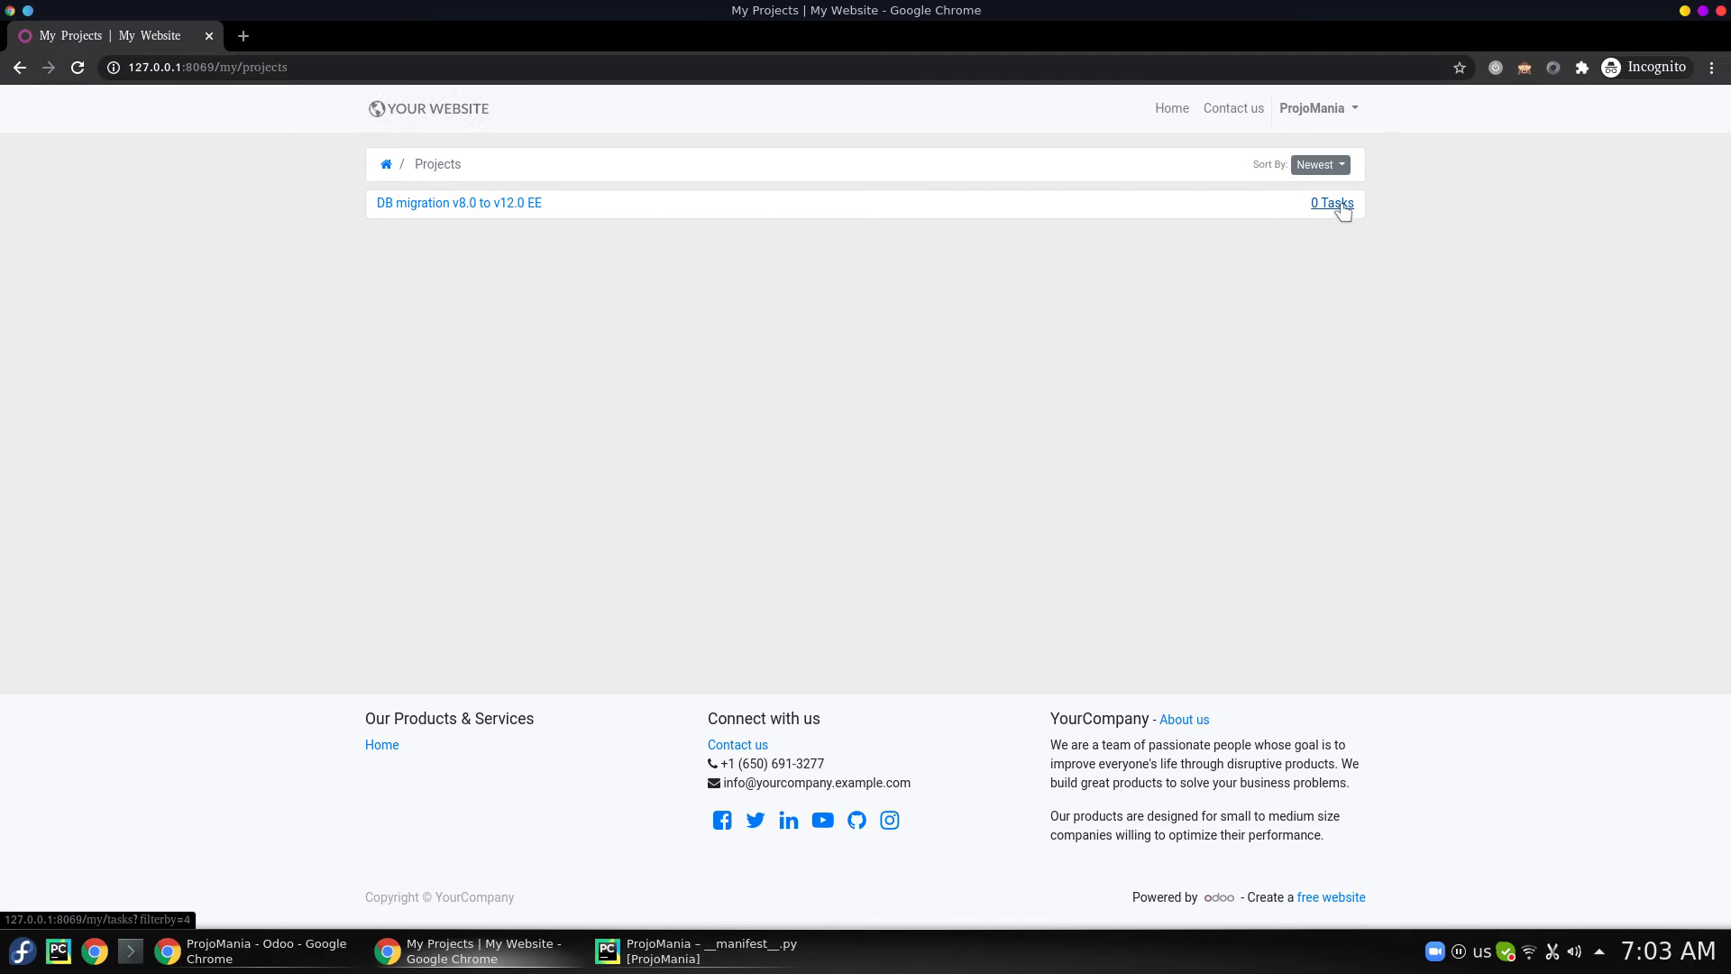
click(1342, 207)
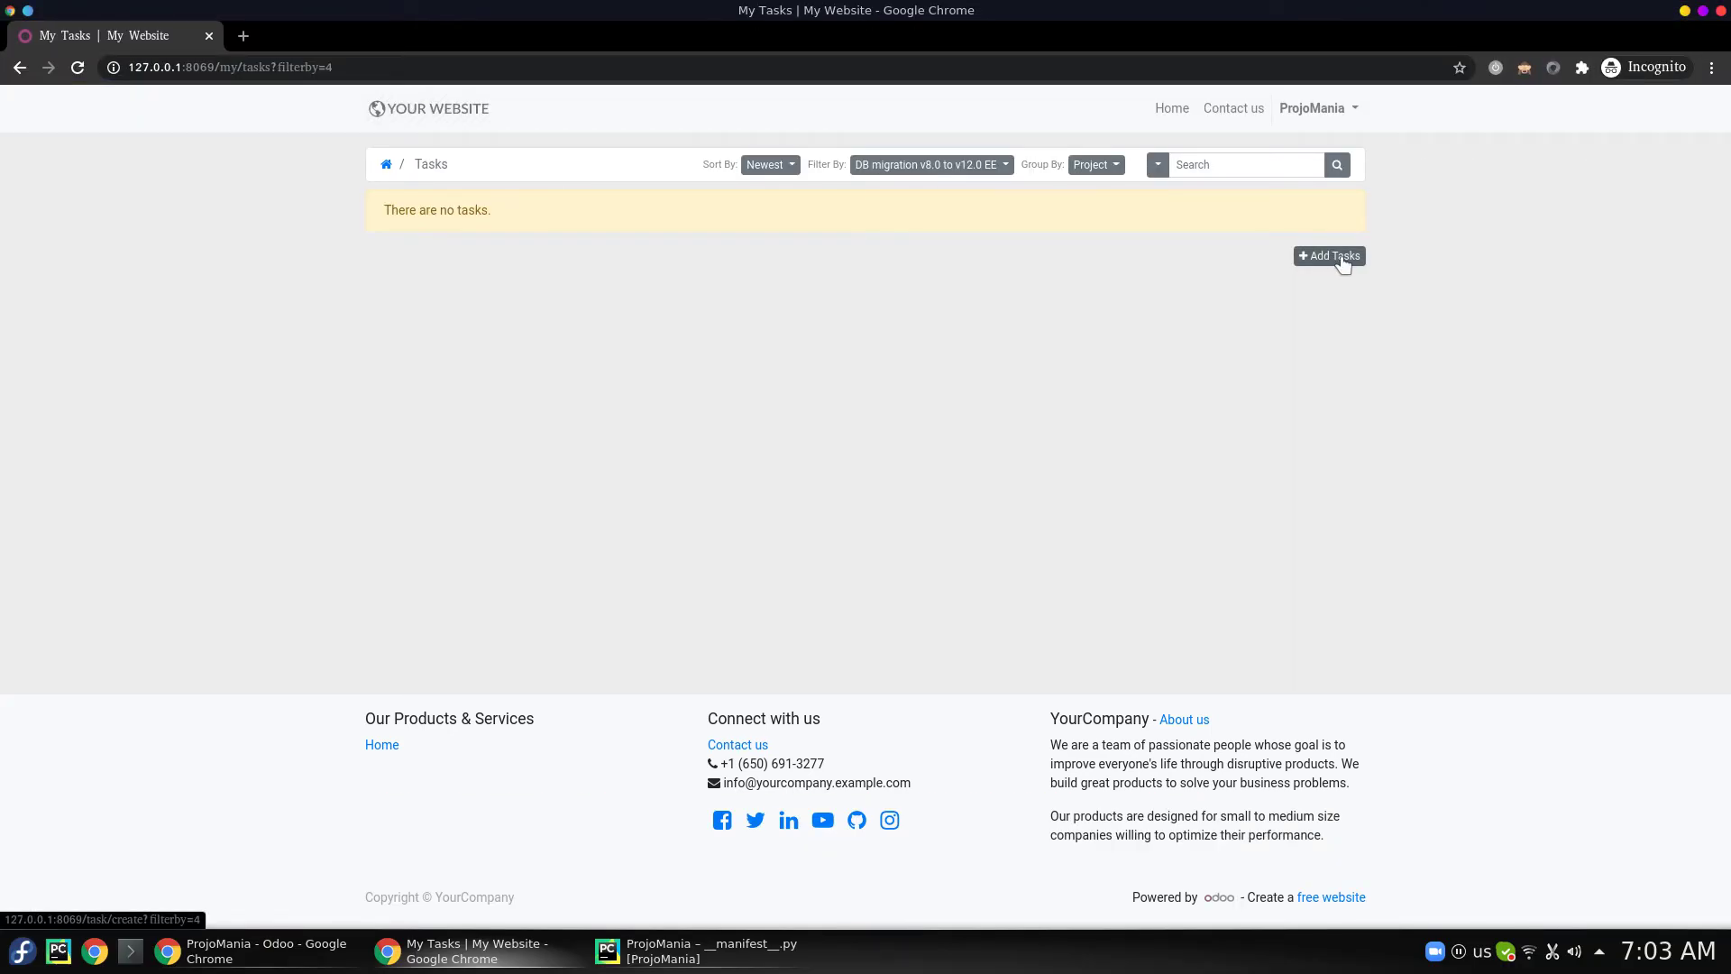
- Send a new task 'Issue No.1' with description 'Here is the details' for the DB migration project
click(1341, 259)
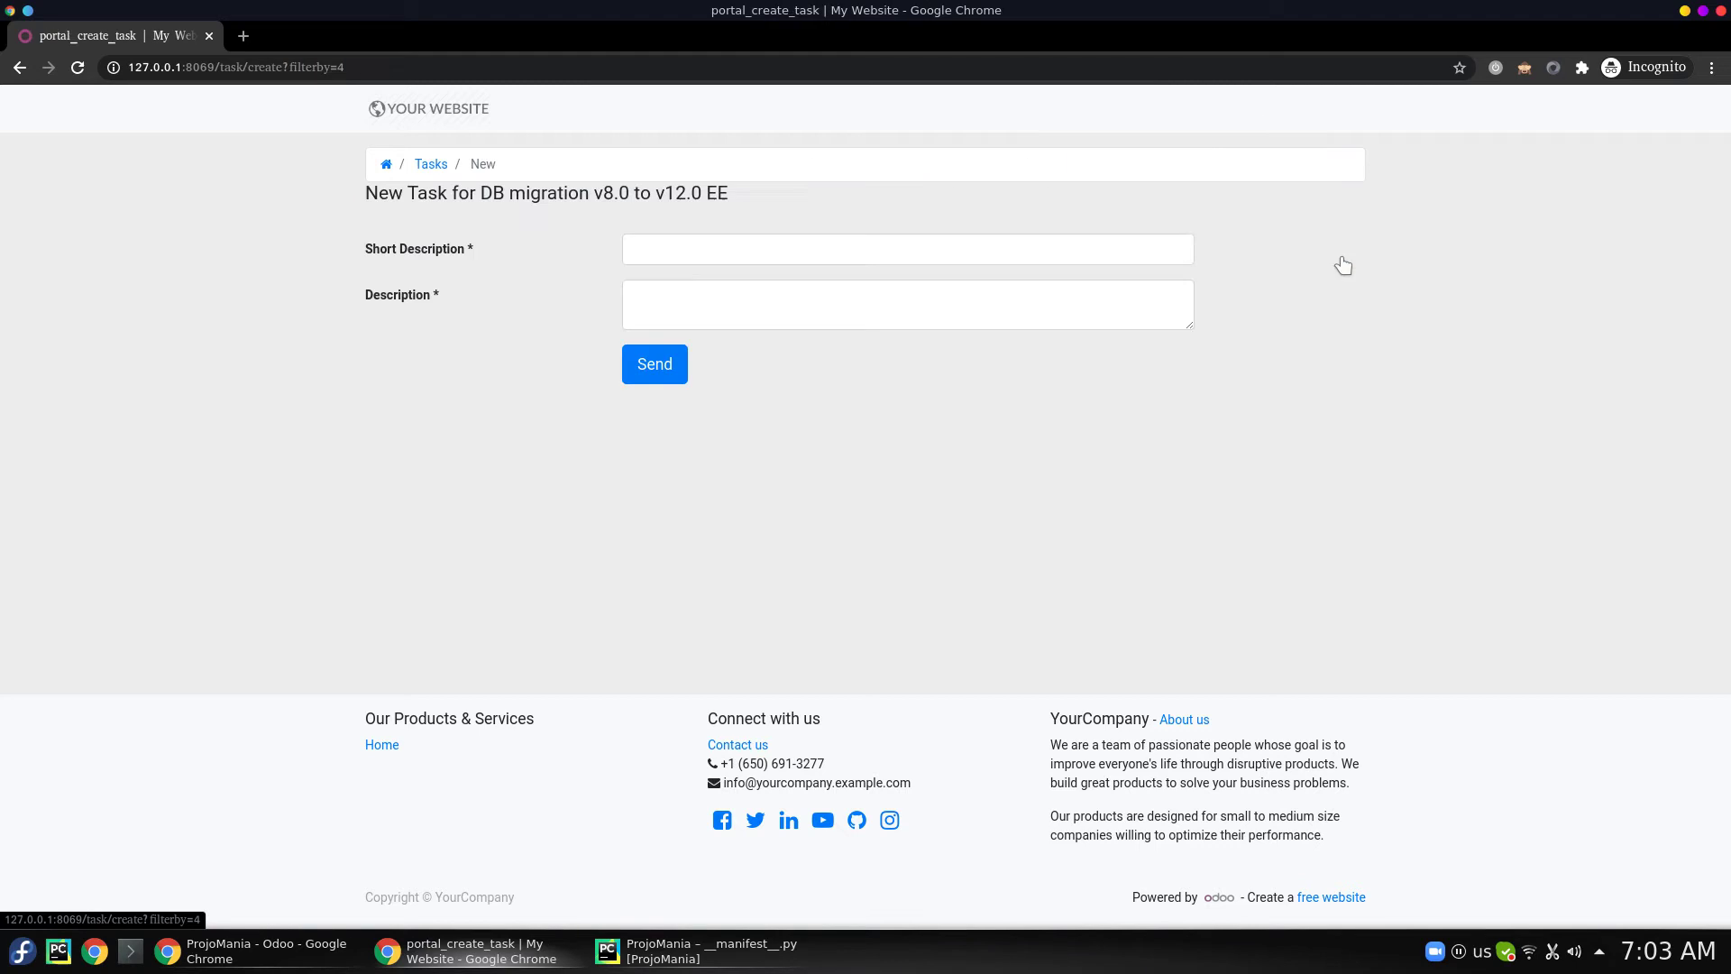
click(916, 247)
text(Issue No)
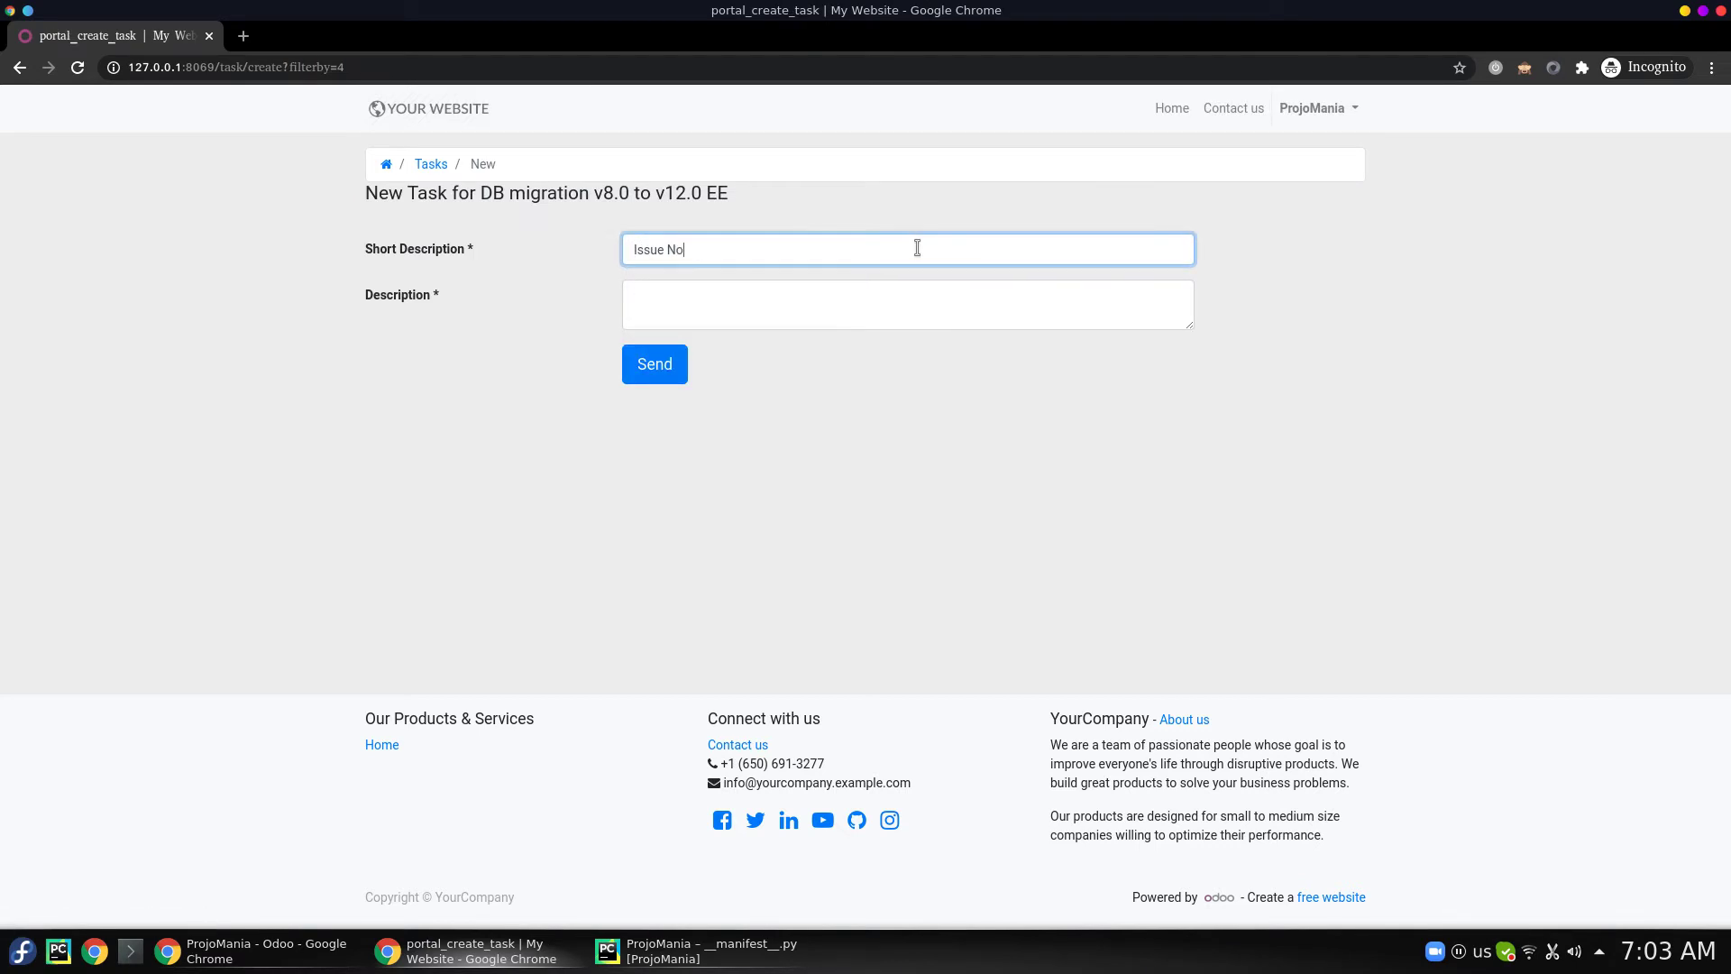
text(.1)
key(Tab)
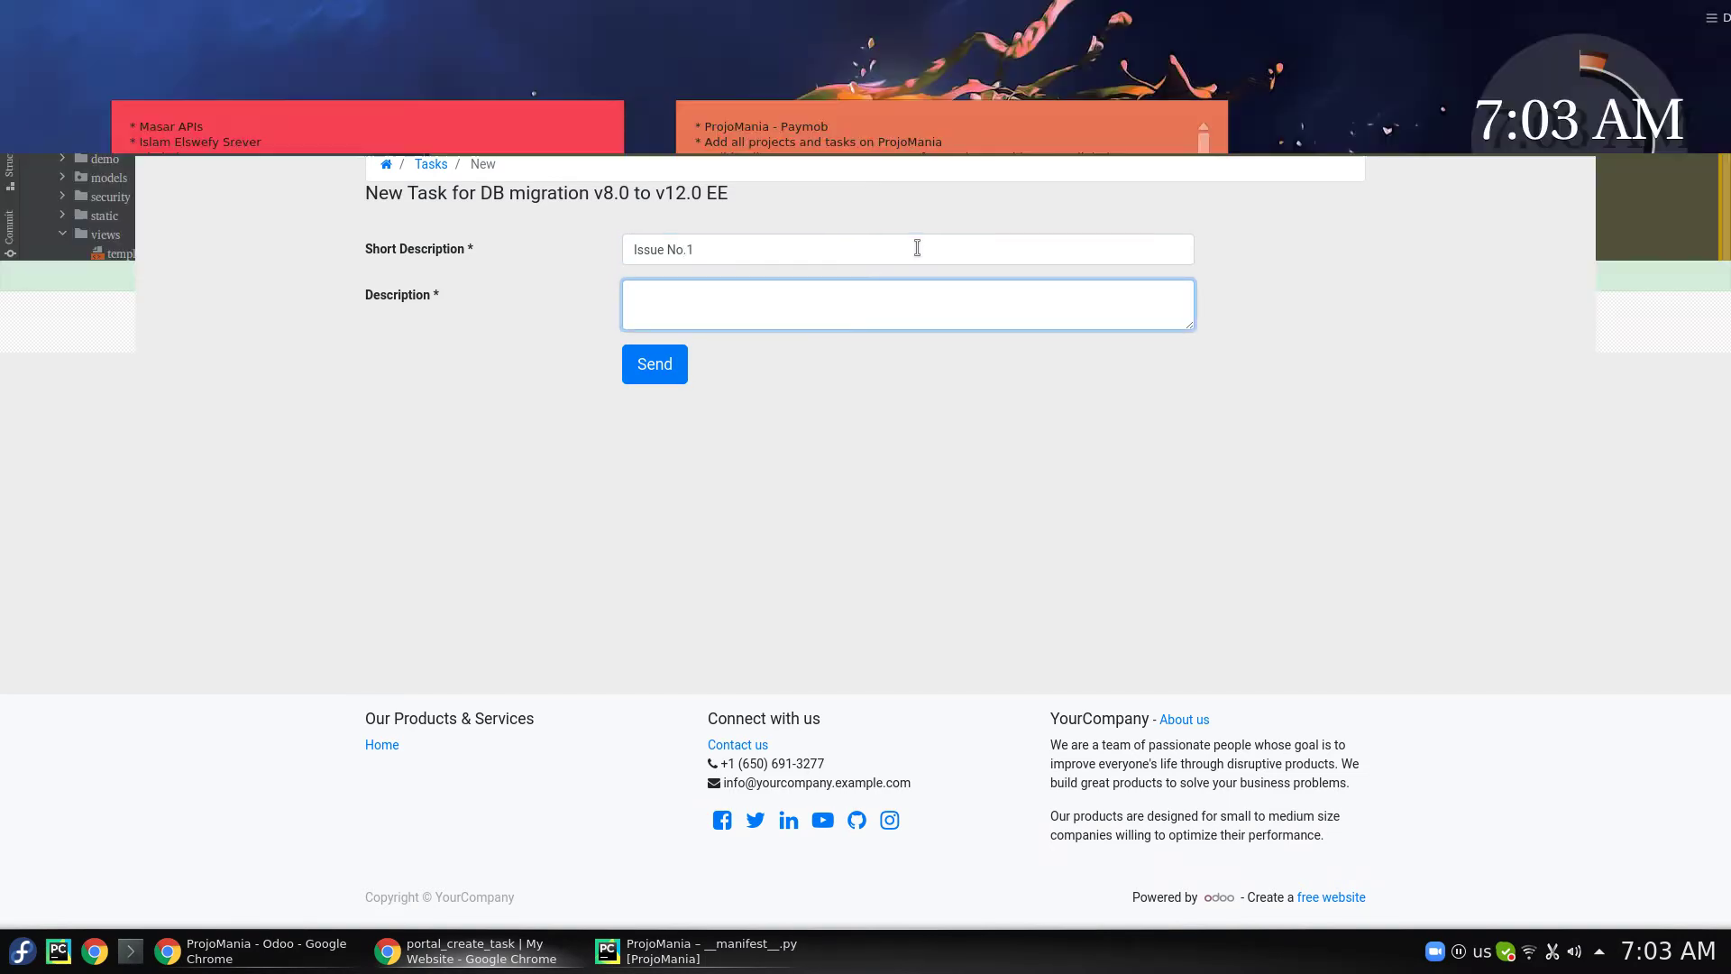
text(Here is the details)
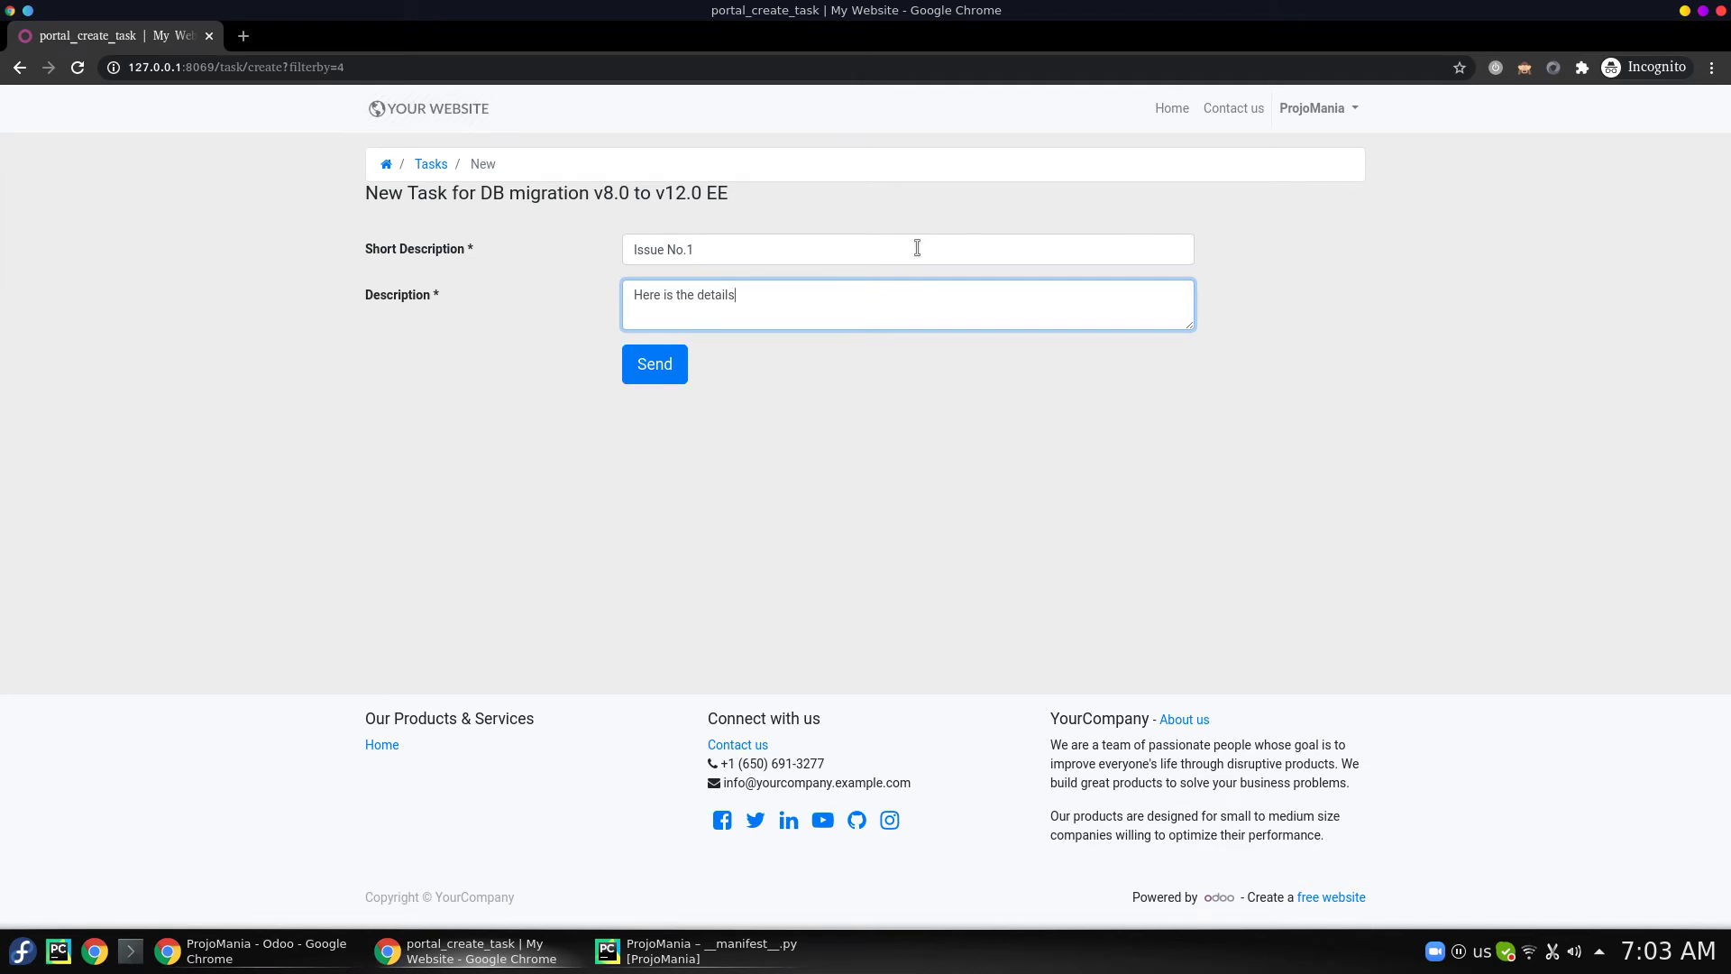
click(641, 371)
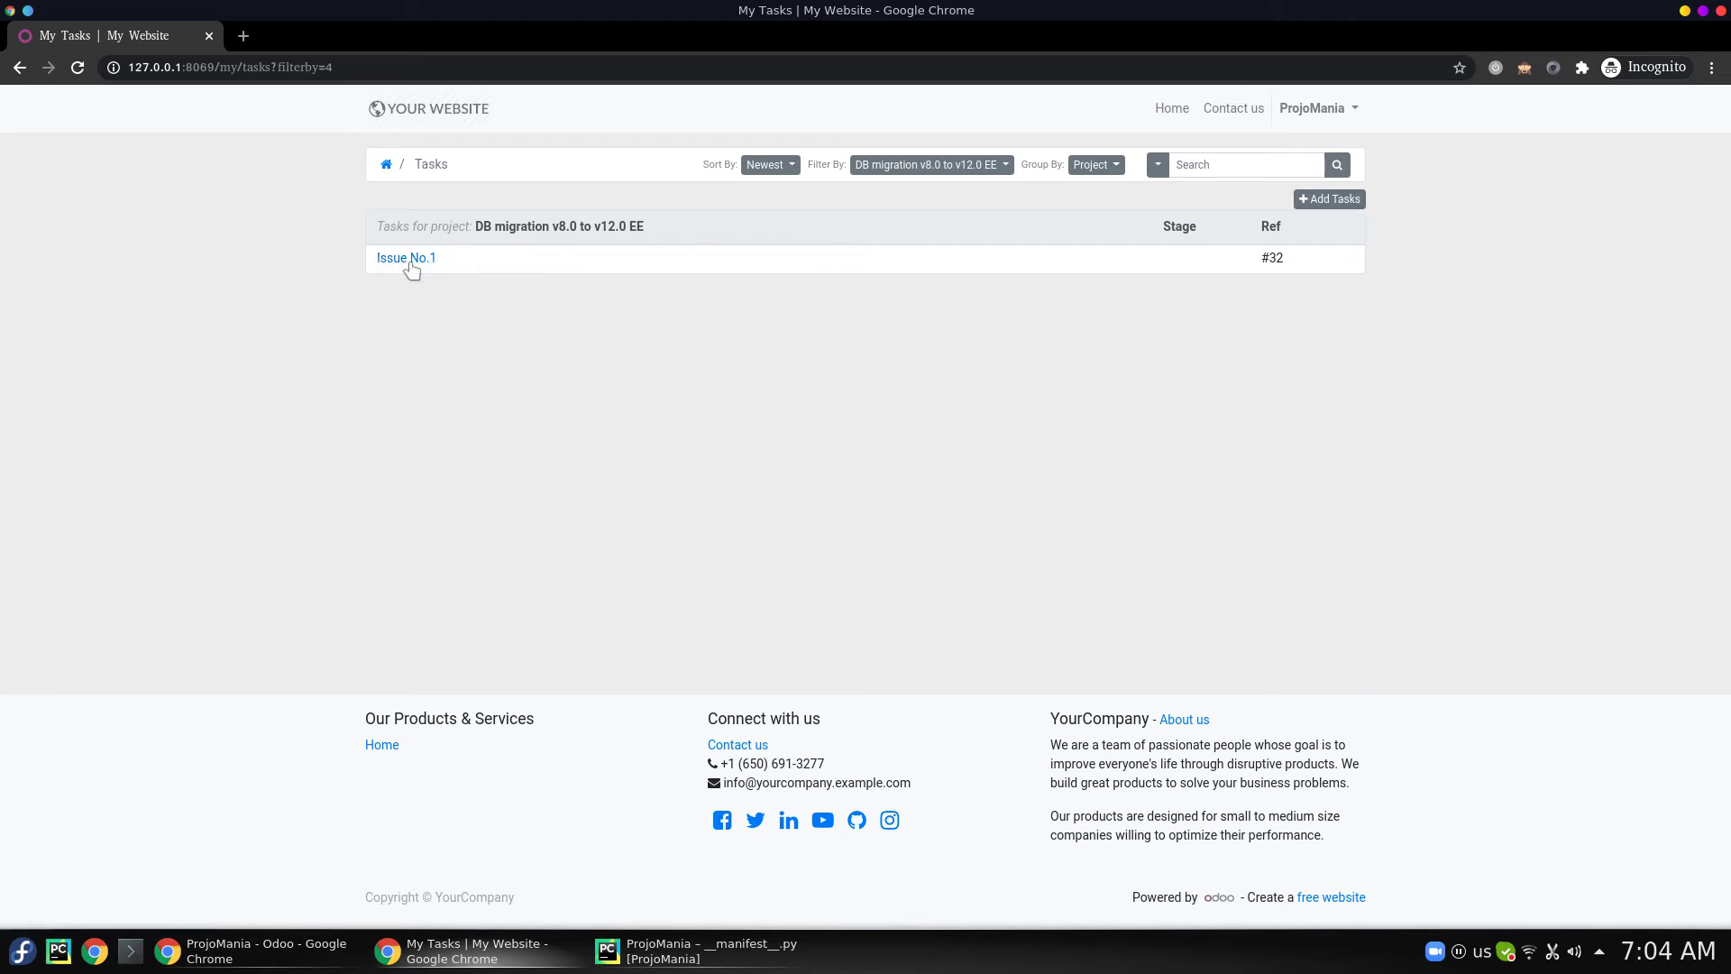
- View Issue No.1's details, then return via Projects to the project's task list
click(411, 261)
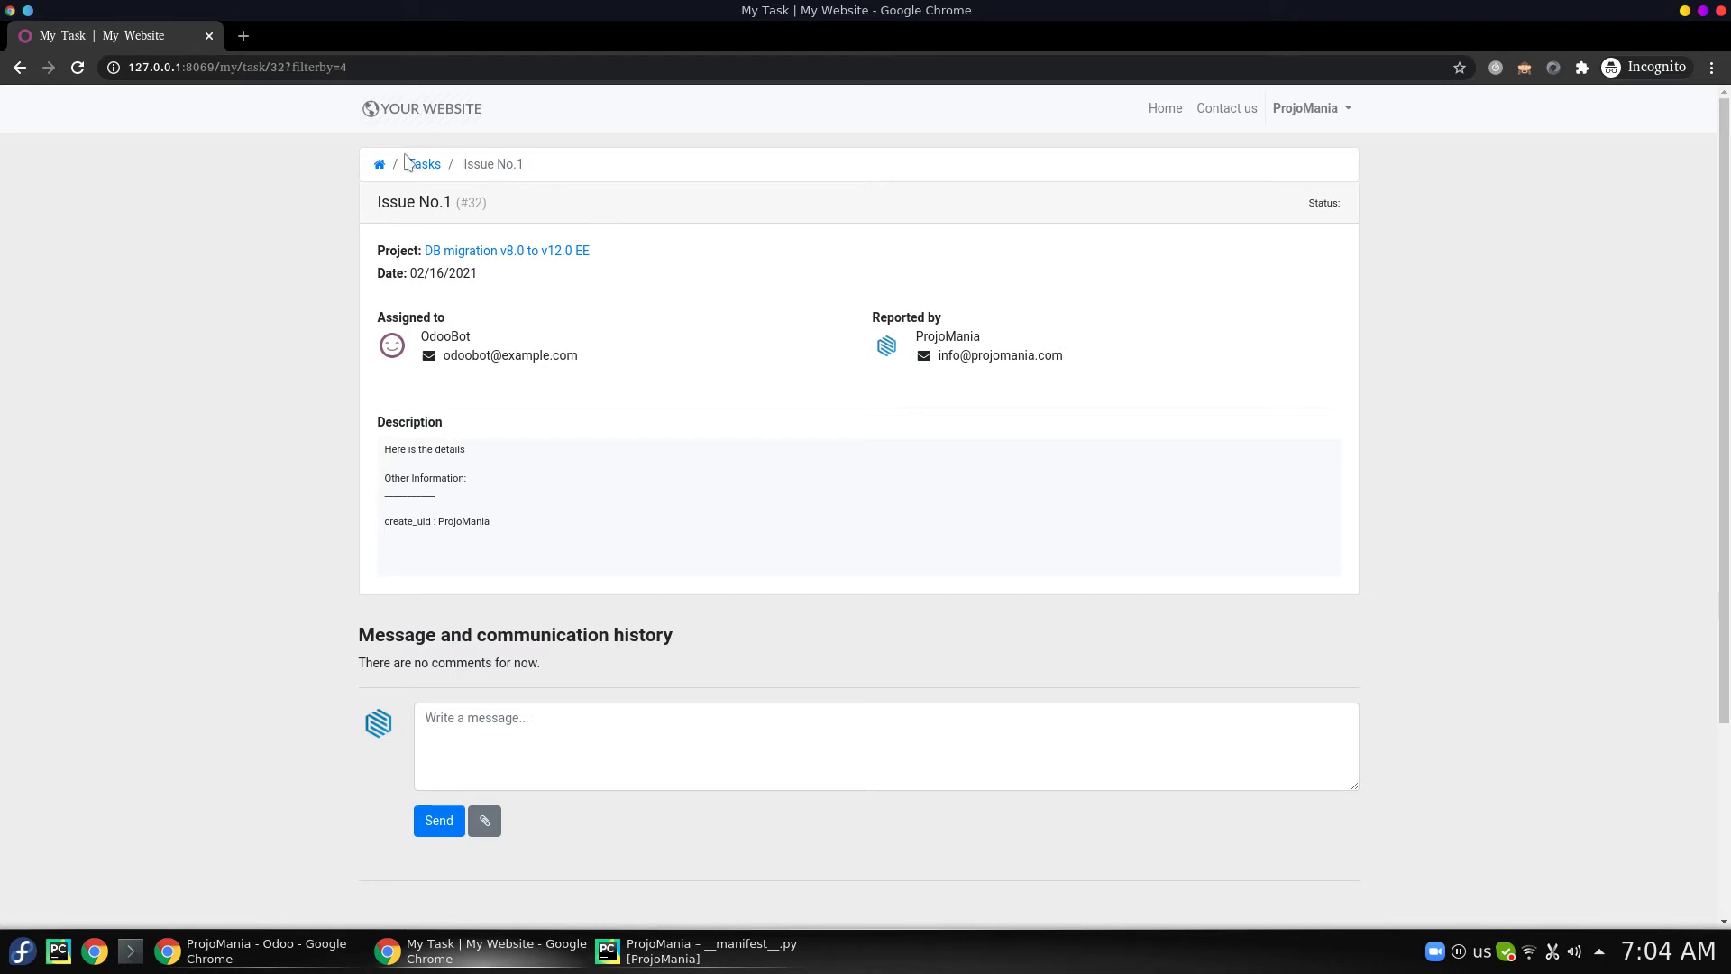
click(380, 166)
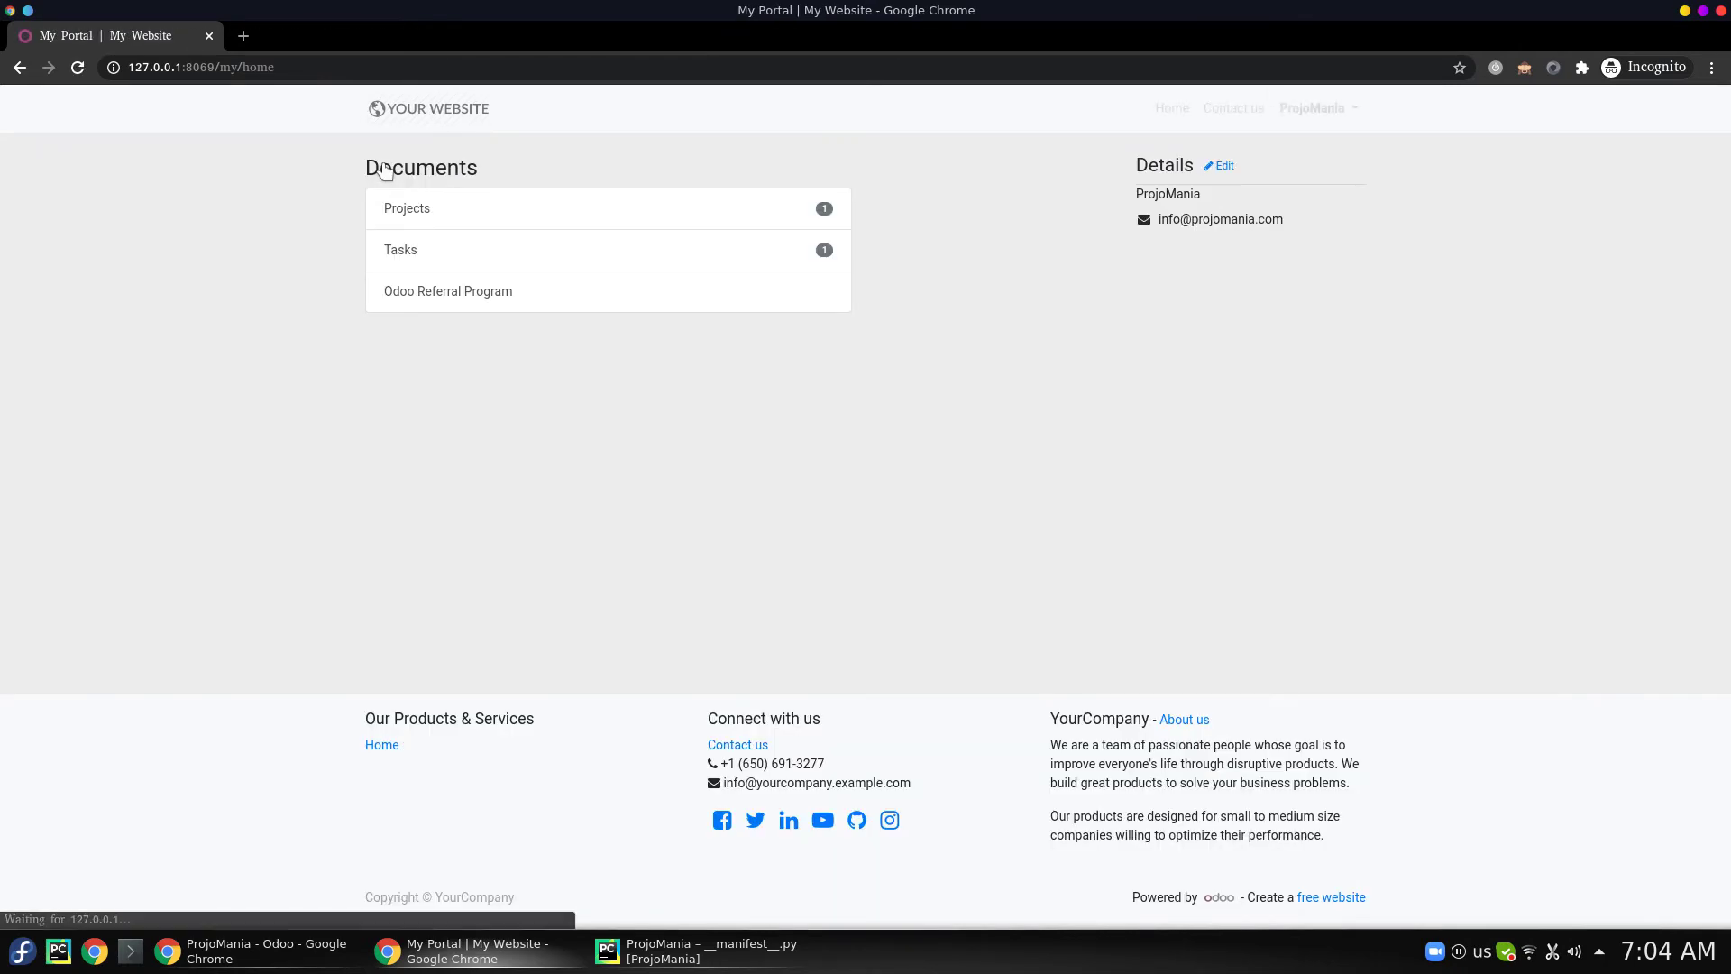
click(481, 218)
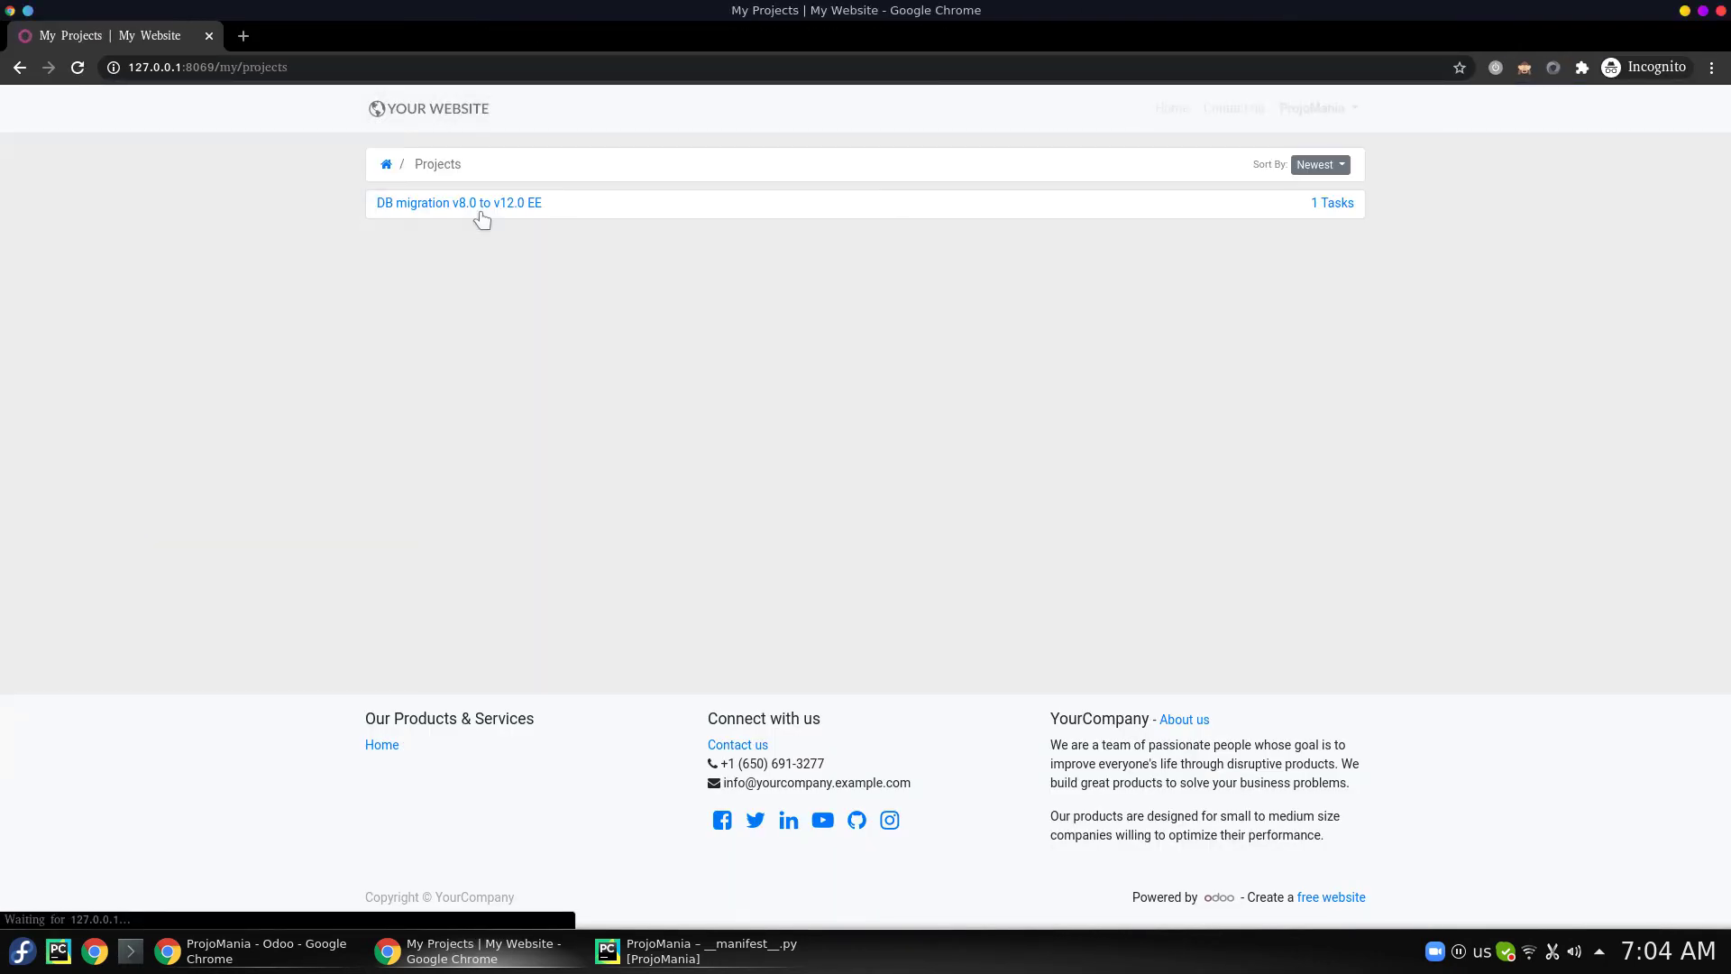
click(1343, 208)
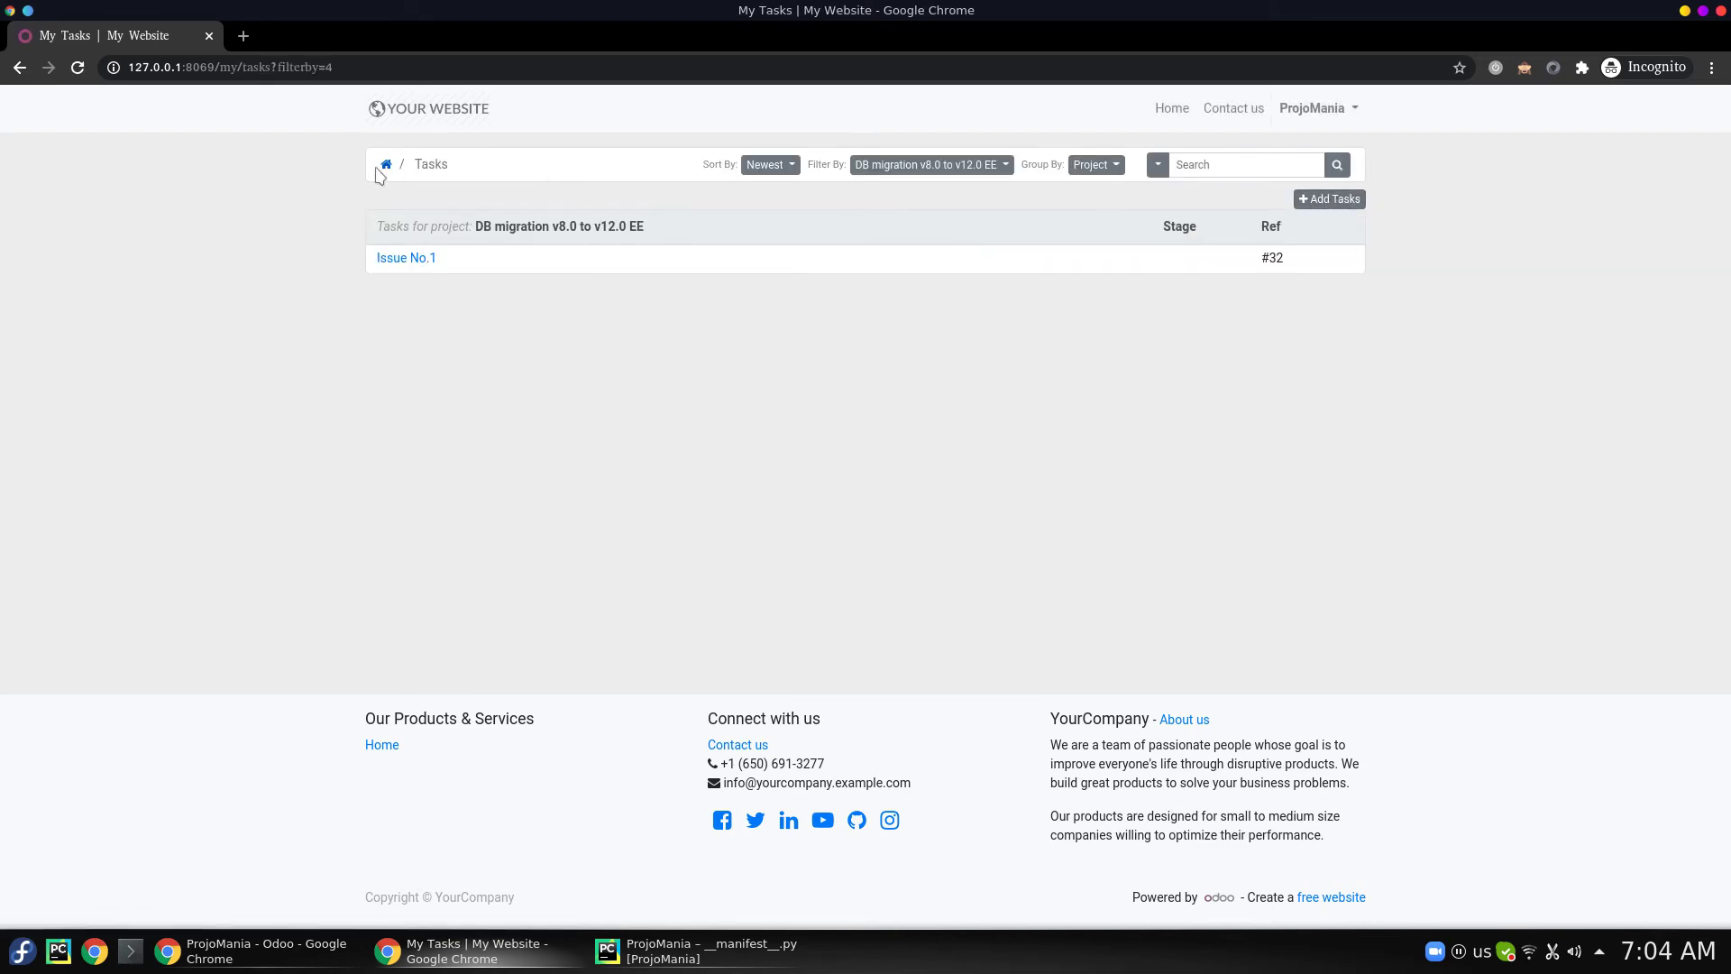
- Go back home to Projects and open the DB migration v8.0 to v12.0 EE project page
click(386, 165)
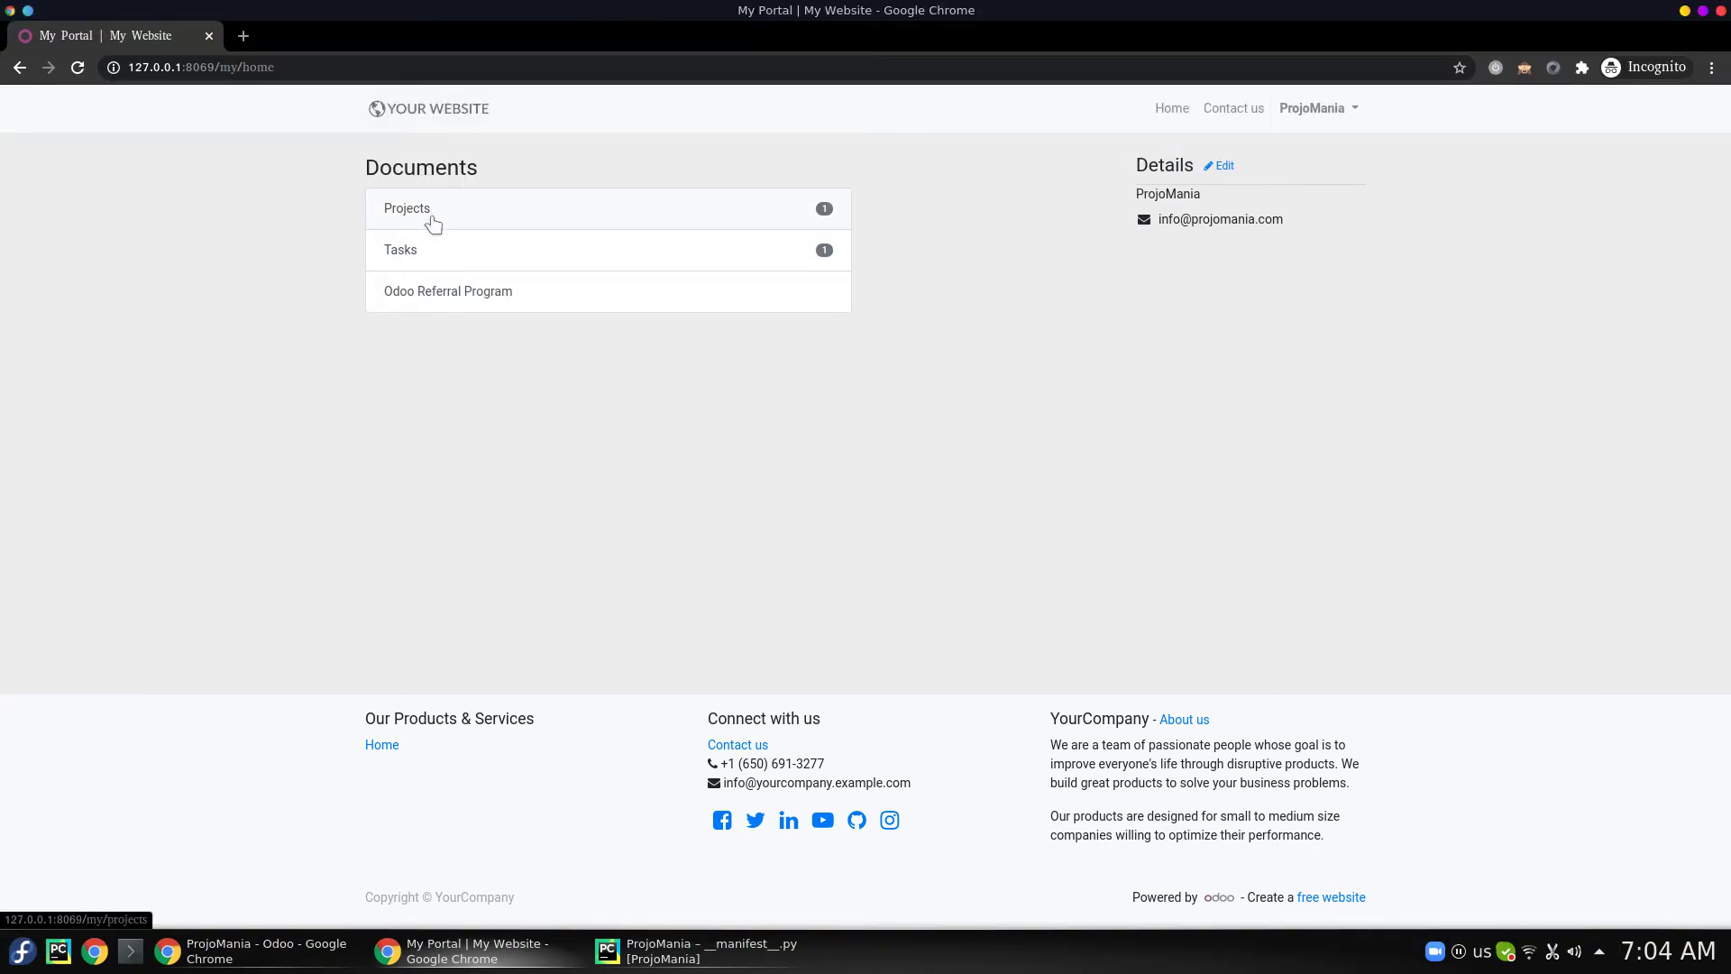
click(432, 225)
click(440, 209)
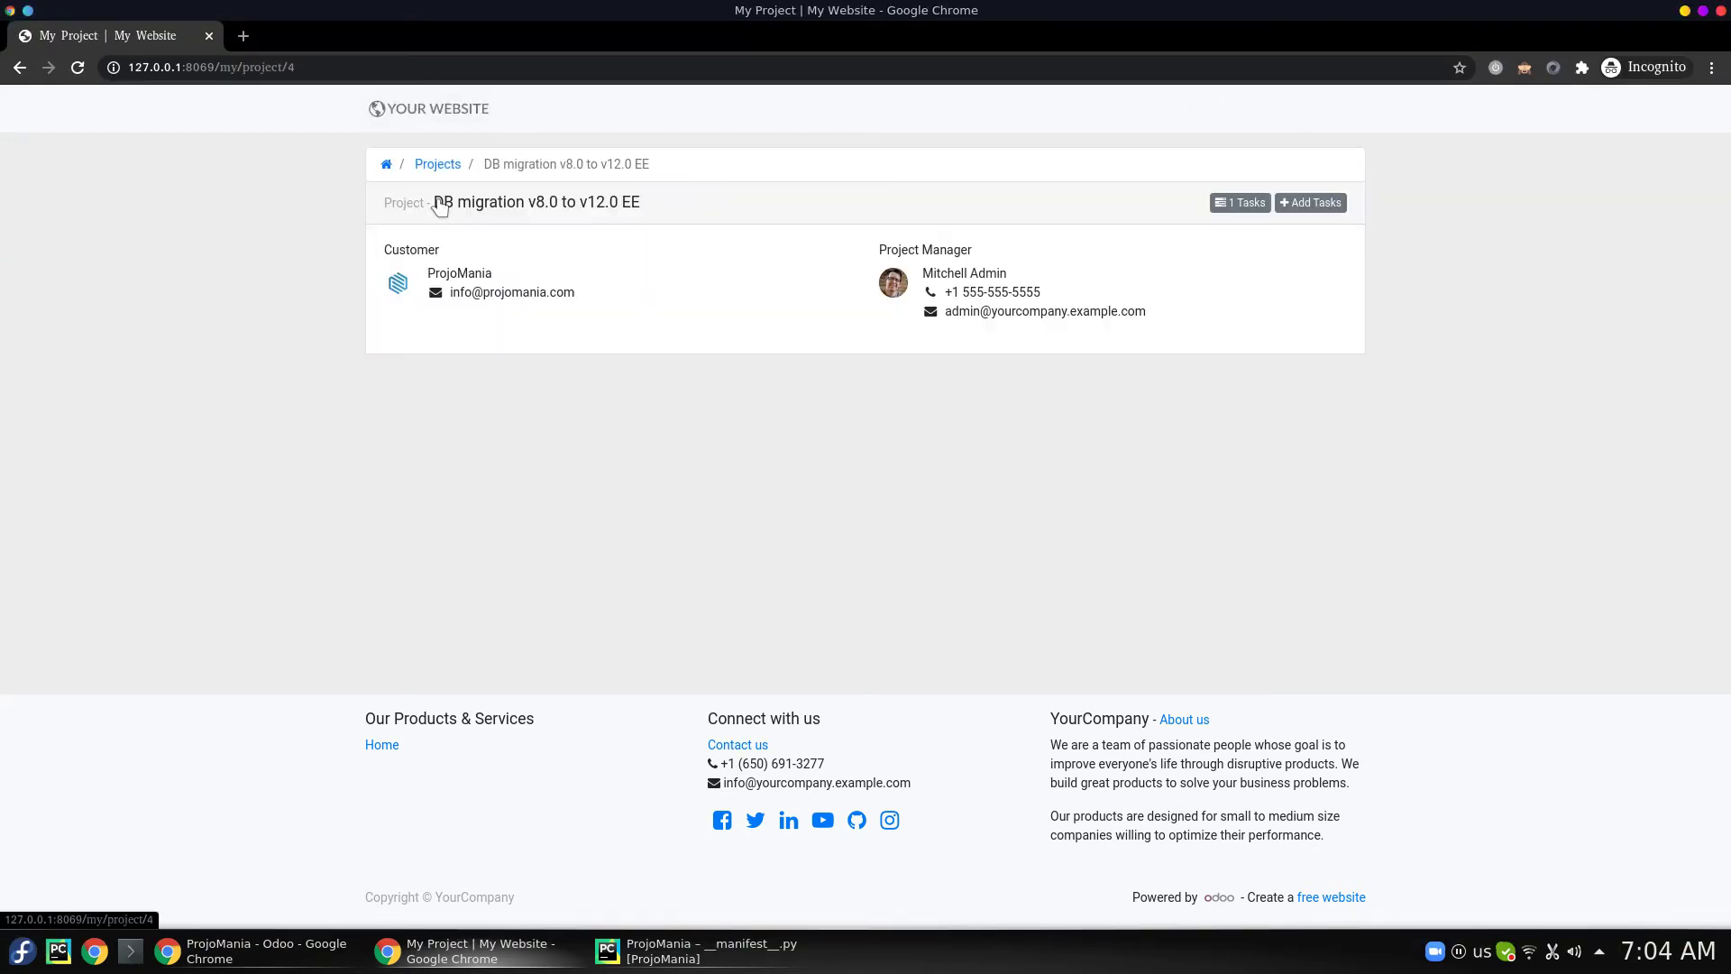
- Send a second task 'Task No x' with description 'More details will be here'
click(1319, 206)
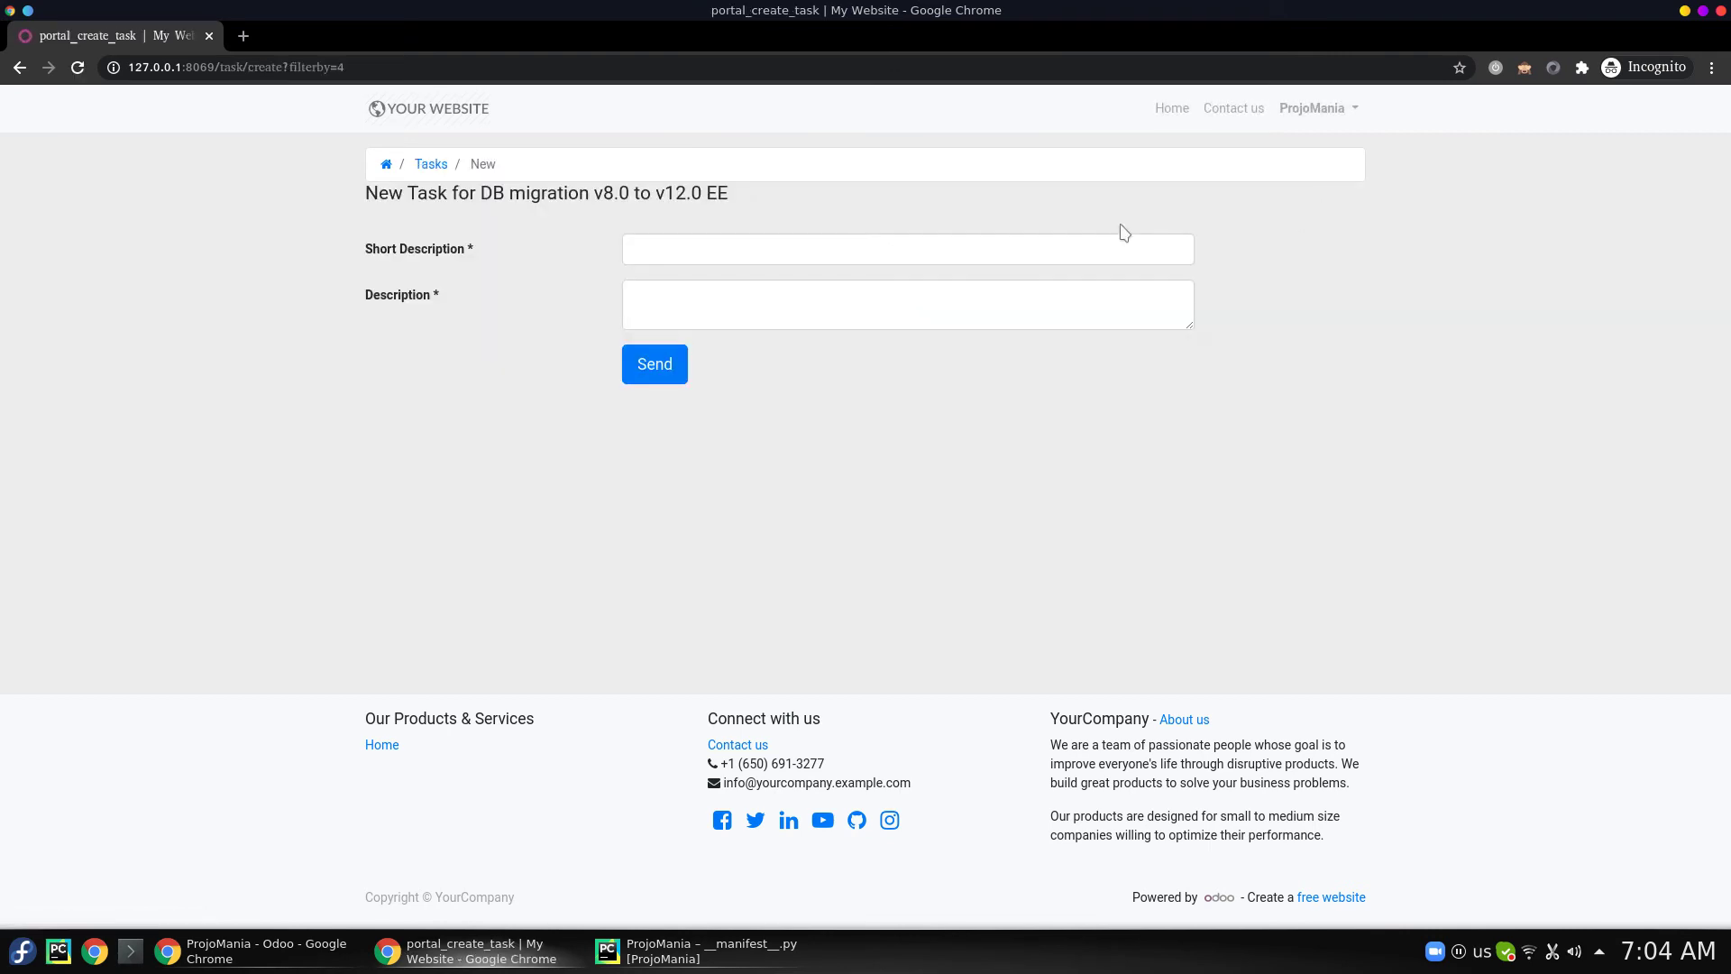
click(919, 249)
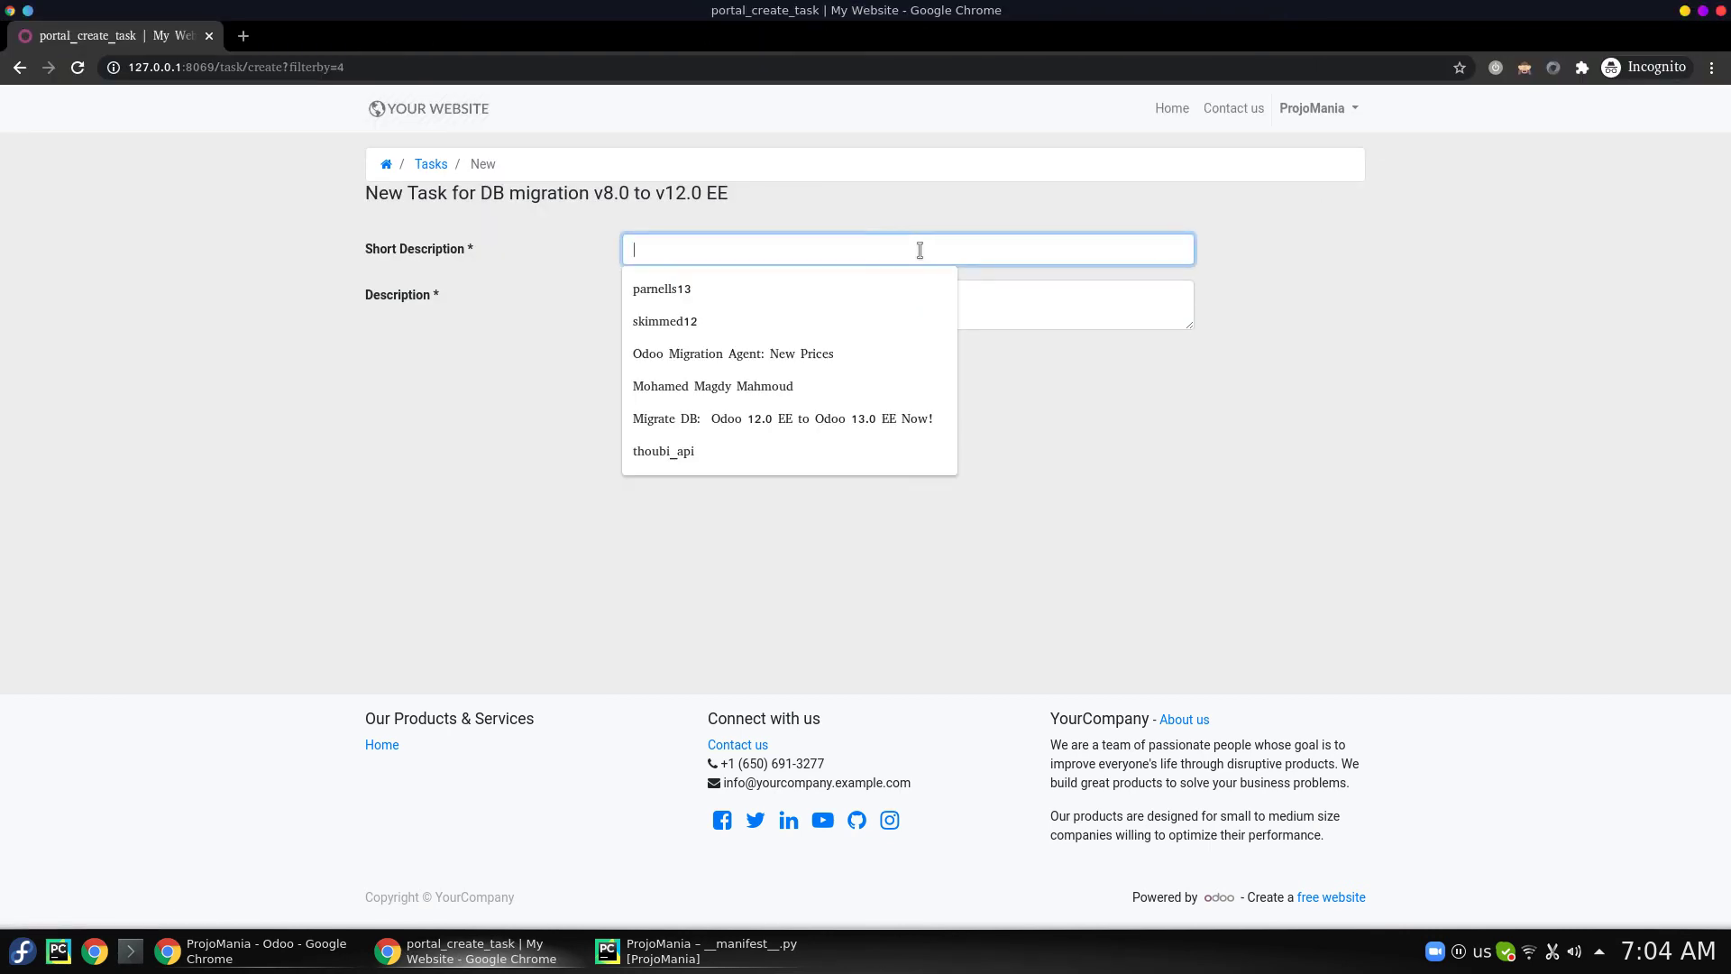
text(Task)
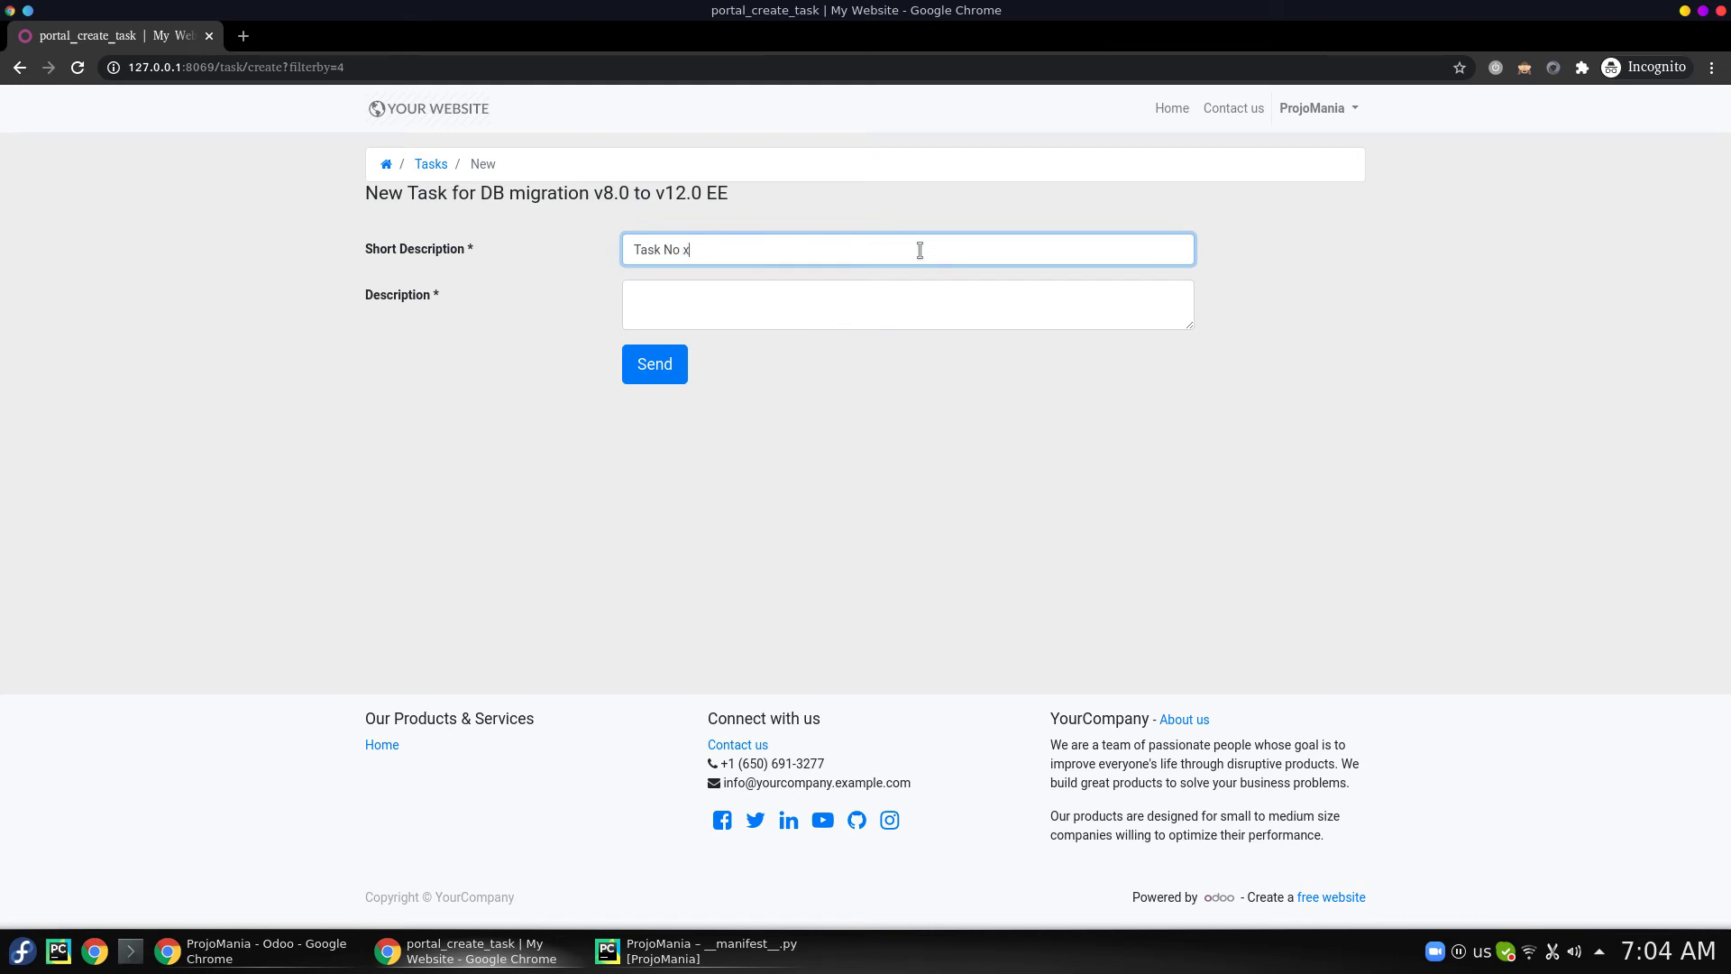
text(No x)
key(Tab)
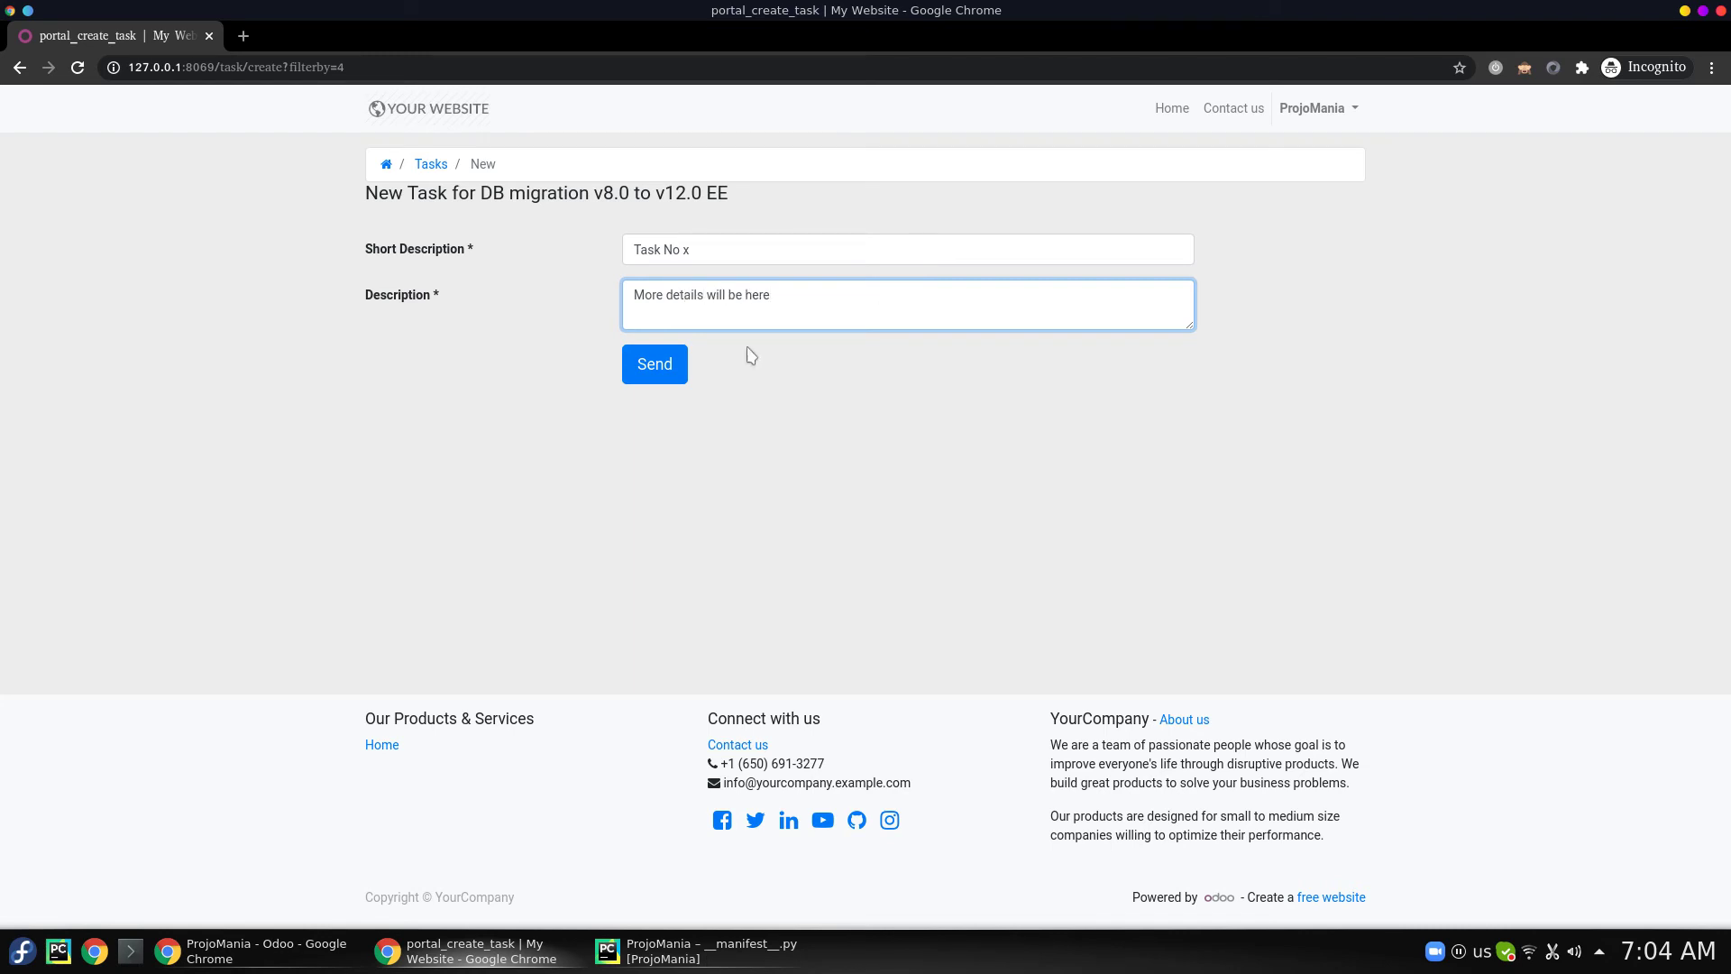
click(664, 363)
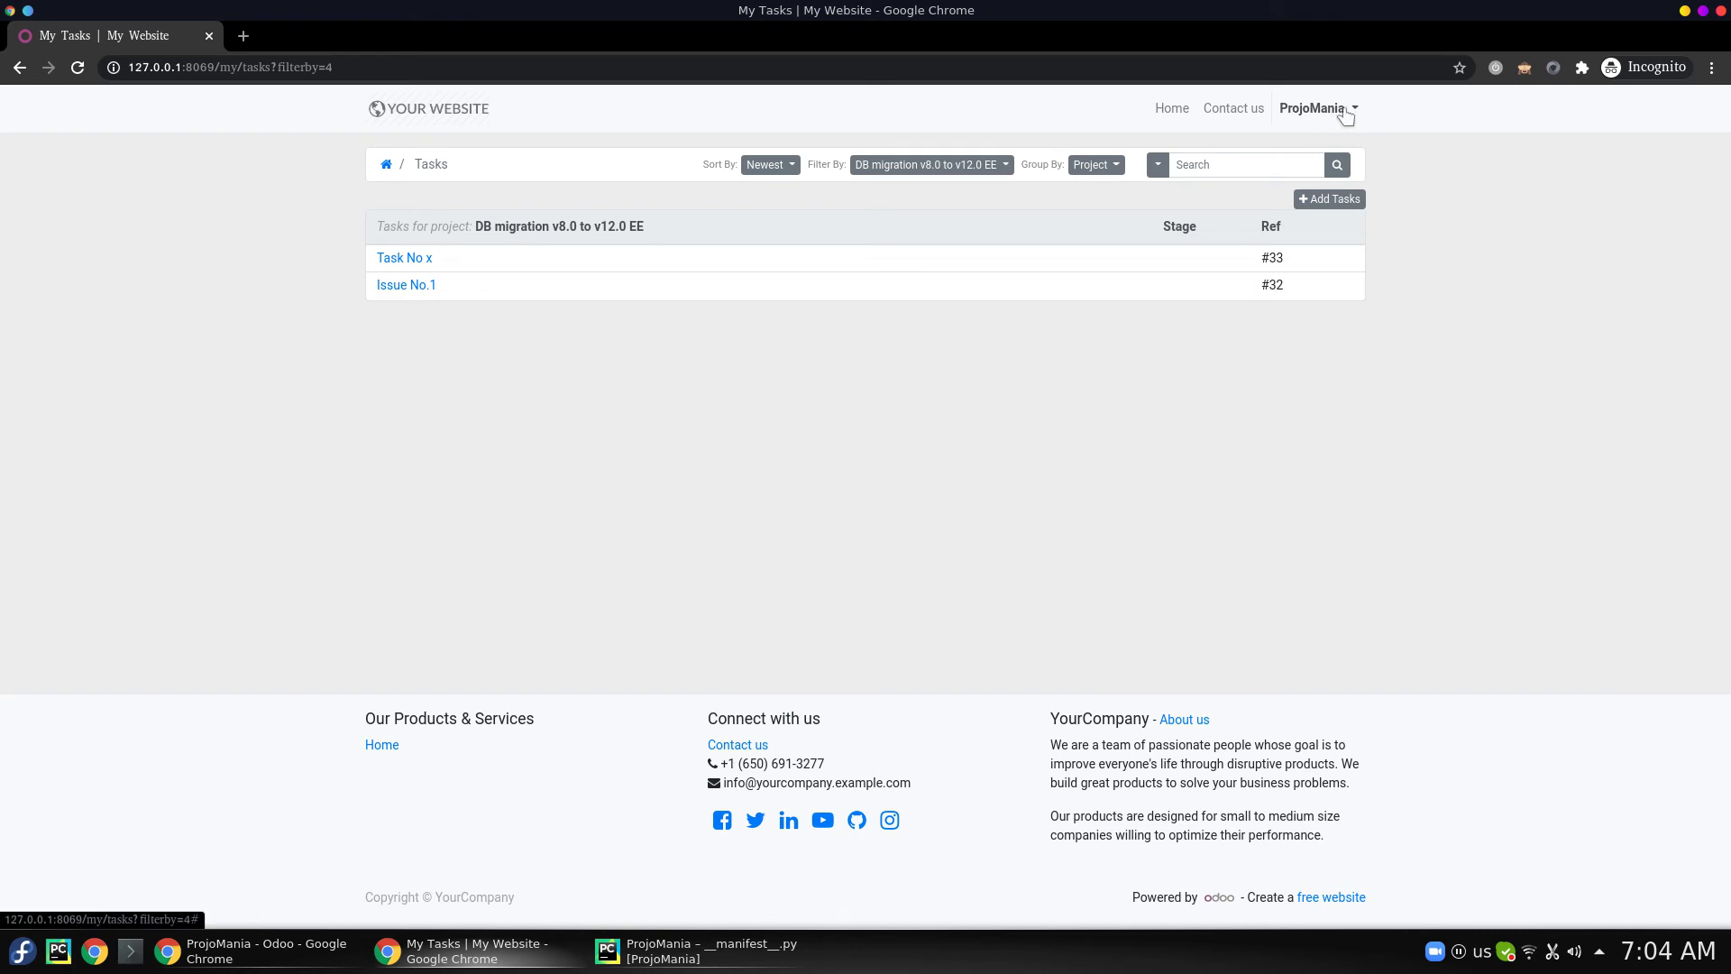
- Return to the admin window and show the backend DB migration v8.0 to v12.0 EE project
key(alt+Tab)
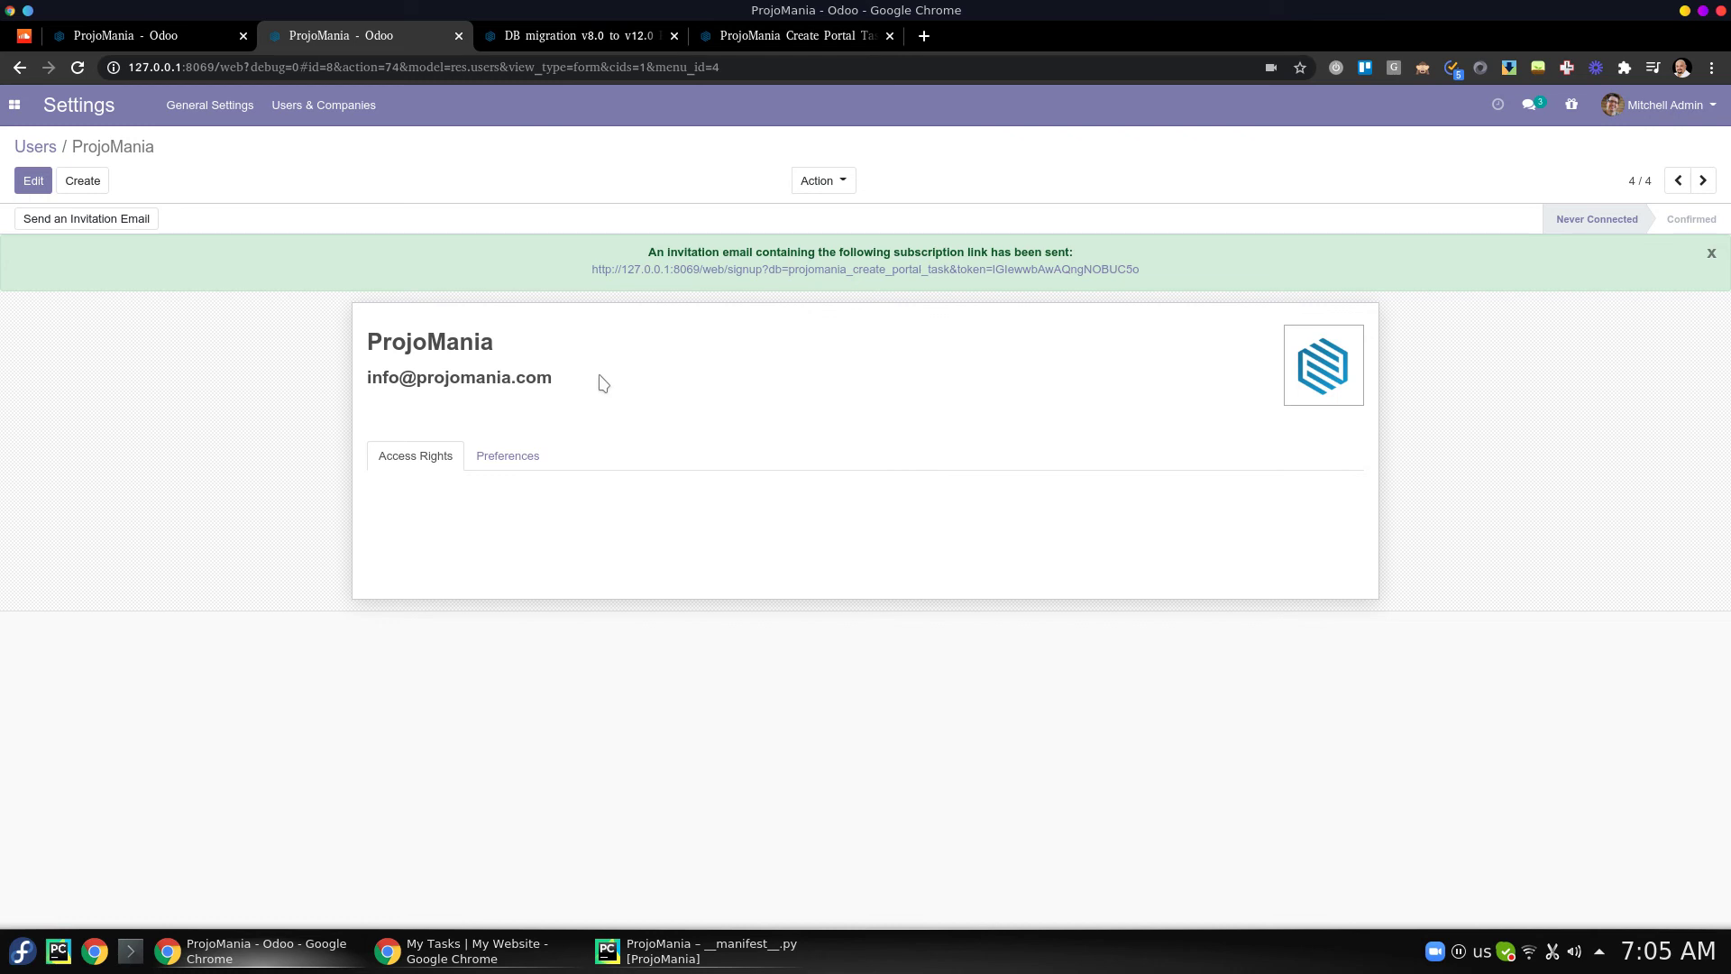
click(542, 27)
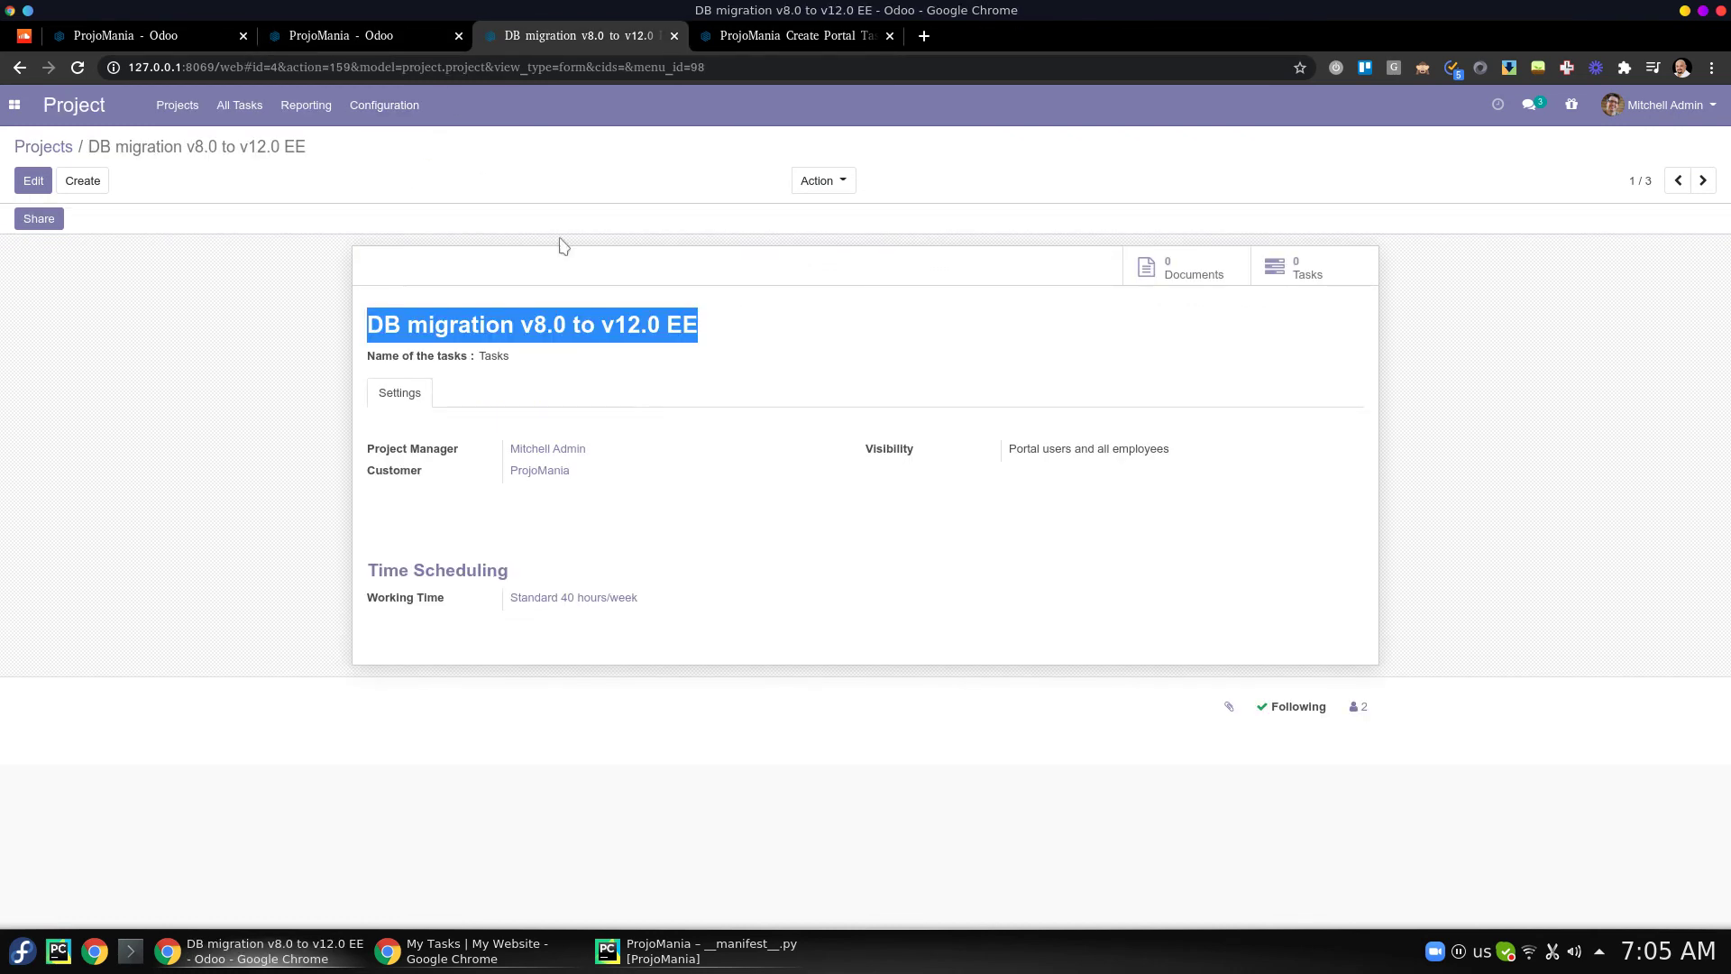
- Review Task No x in the project's tasks, then page to Issue No.1's Extra Info showing customer ProjoMania
click(1314, 275)
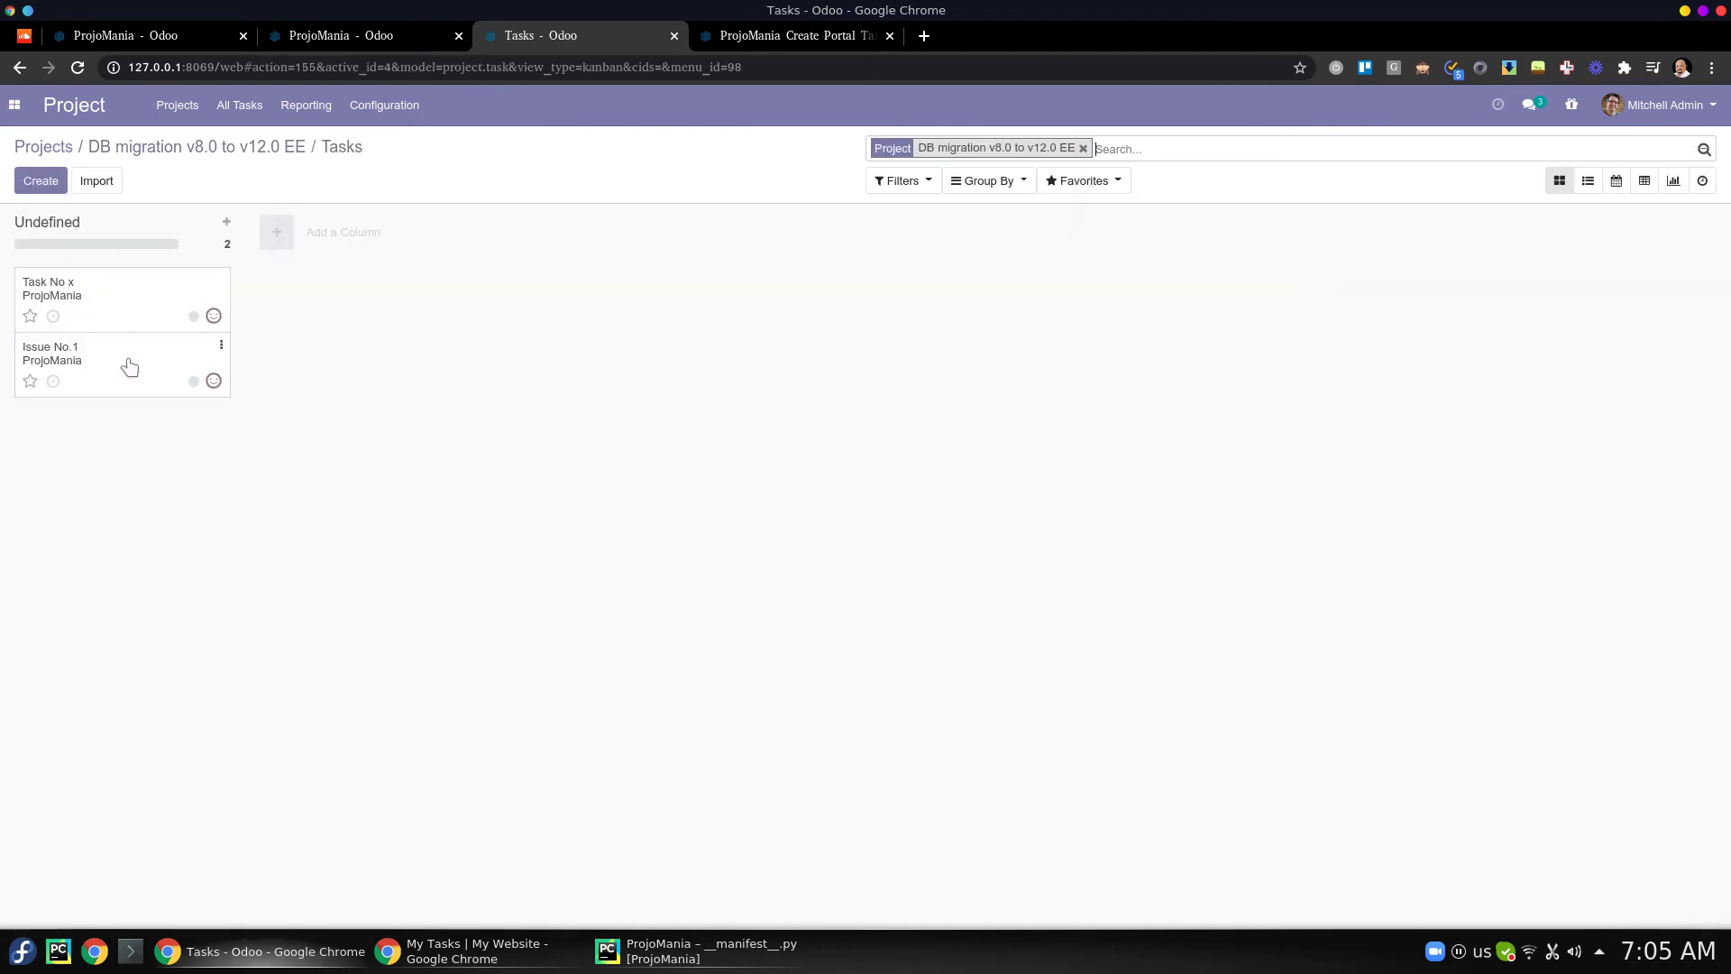
click(127, 307)
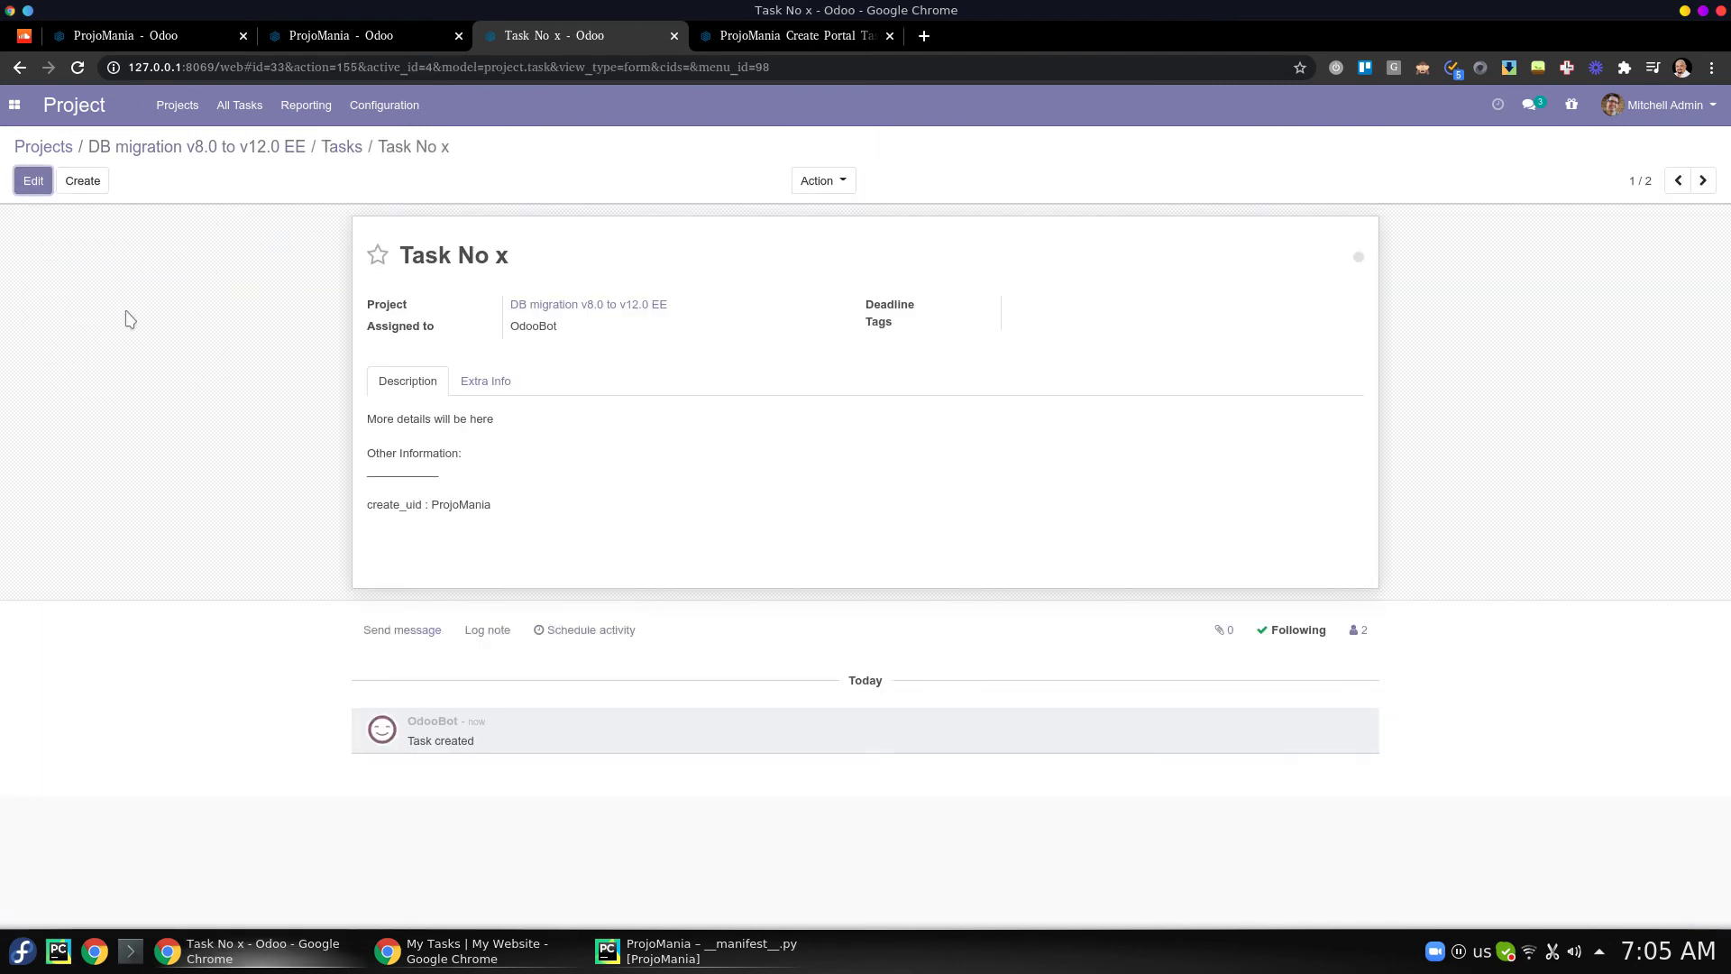
drag(506, 512, 363, 506)
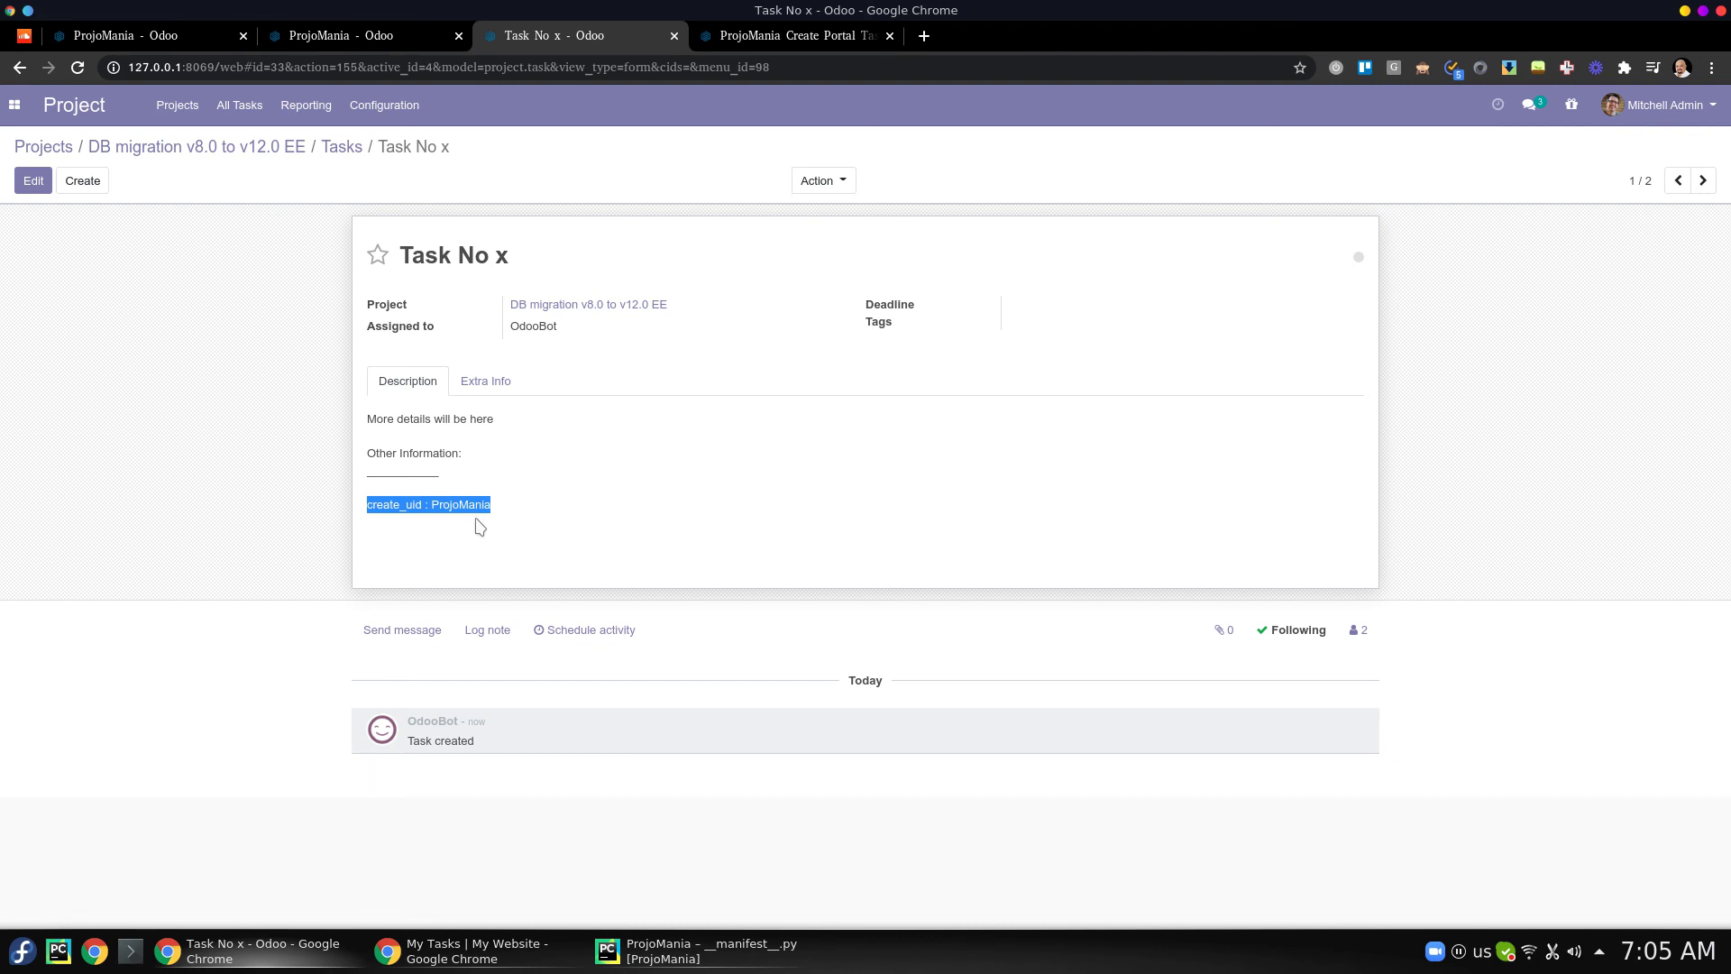
triple_click(417, 420)
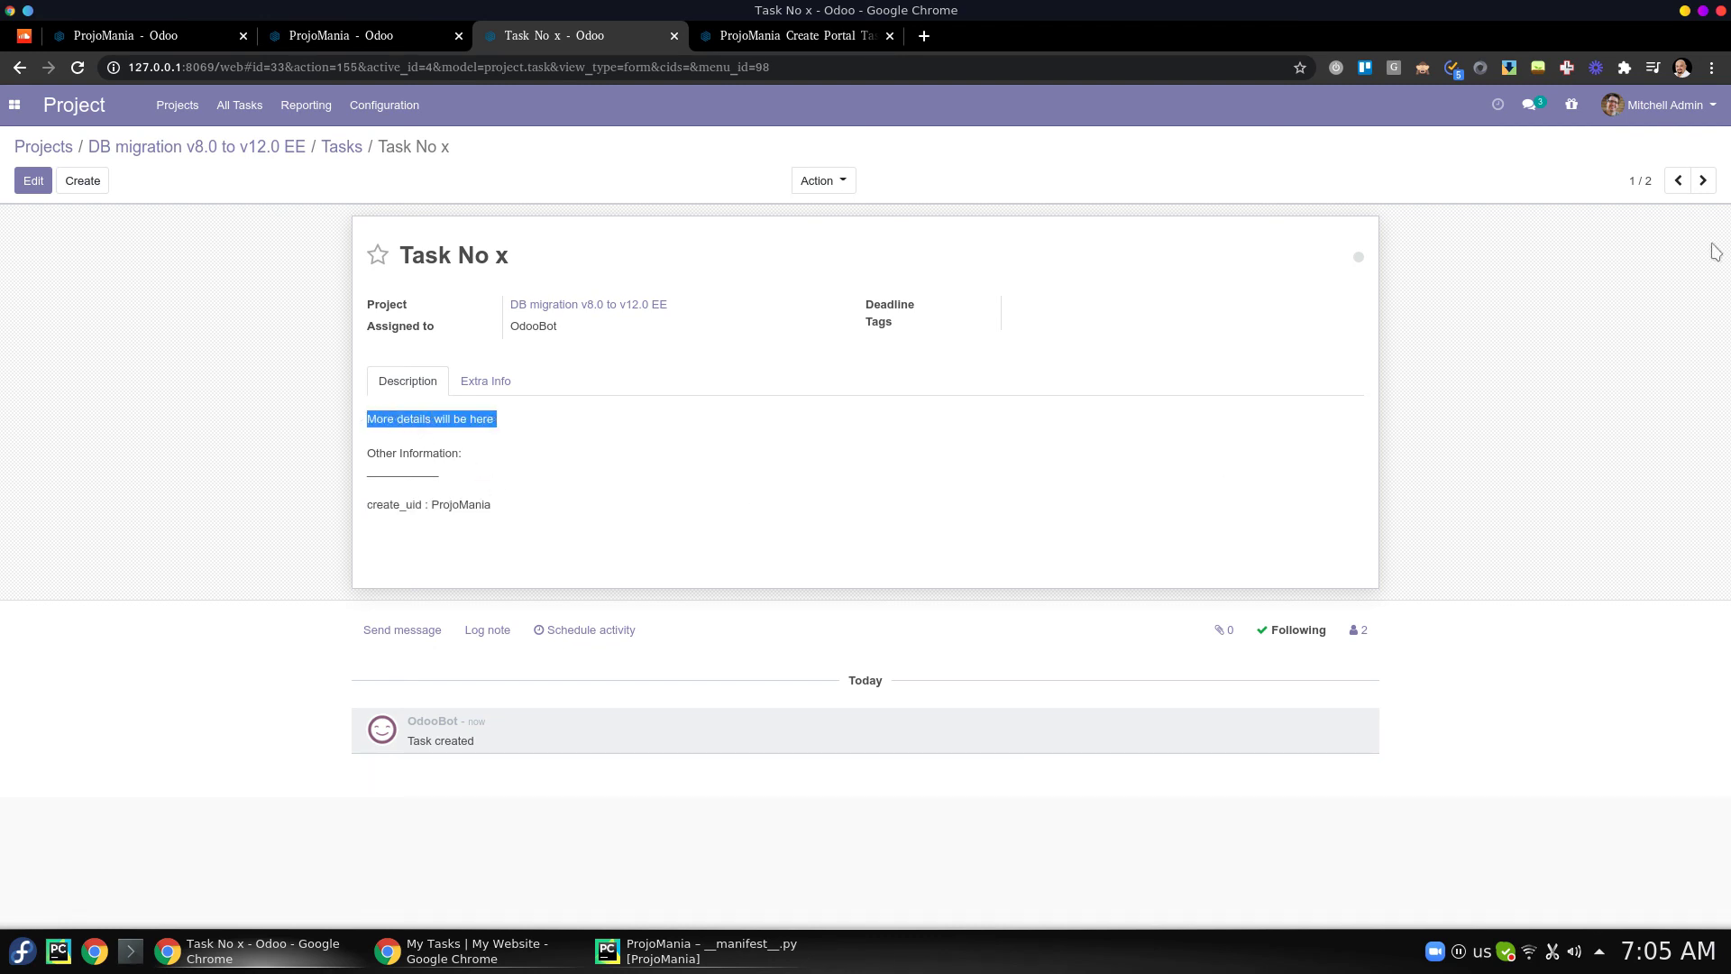
click(1702, 180)
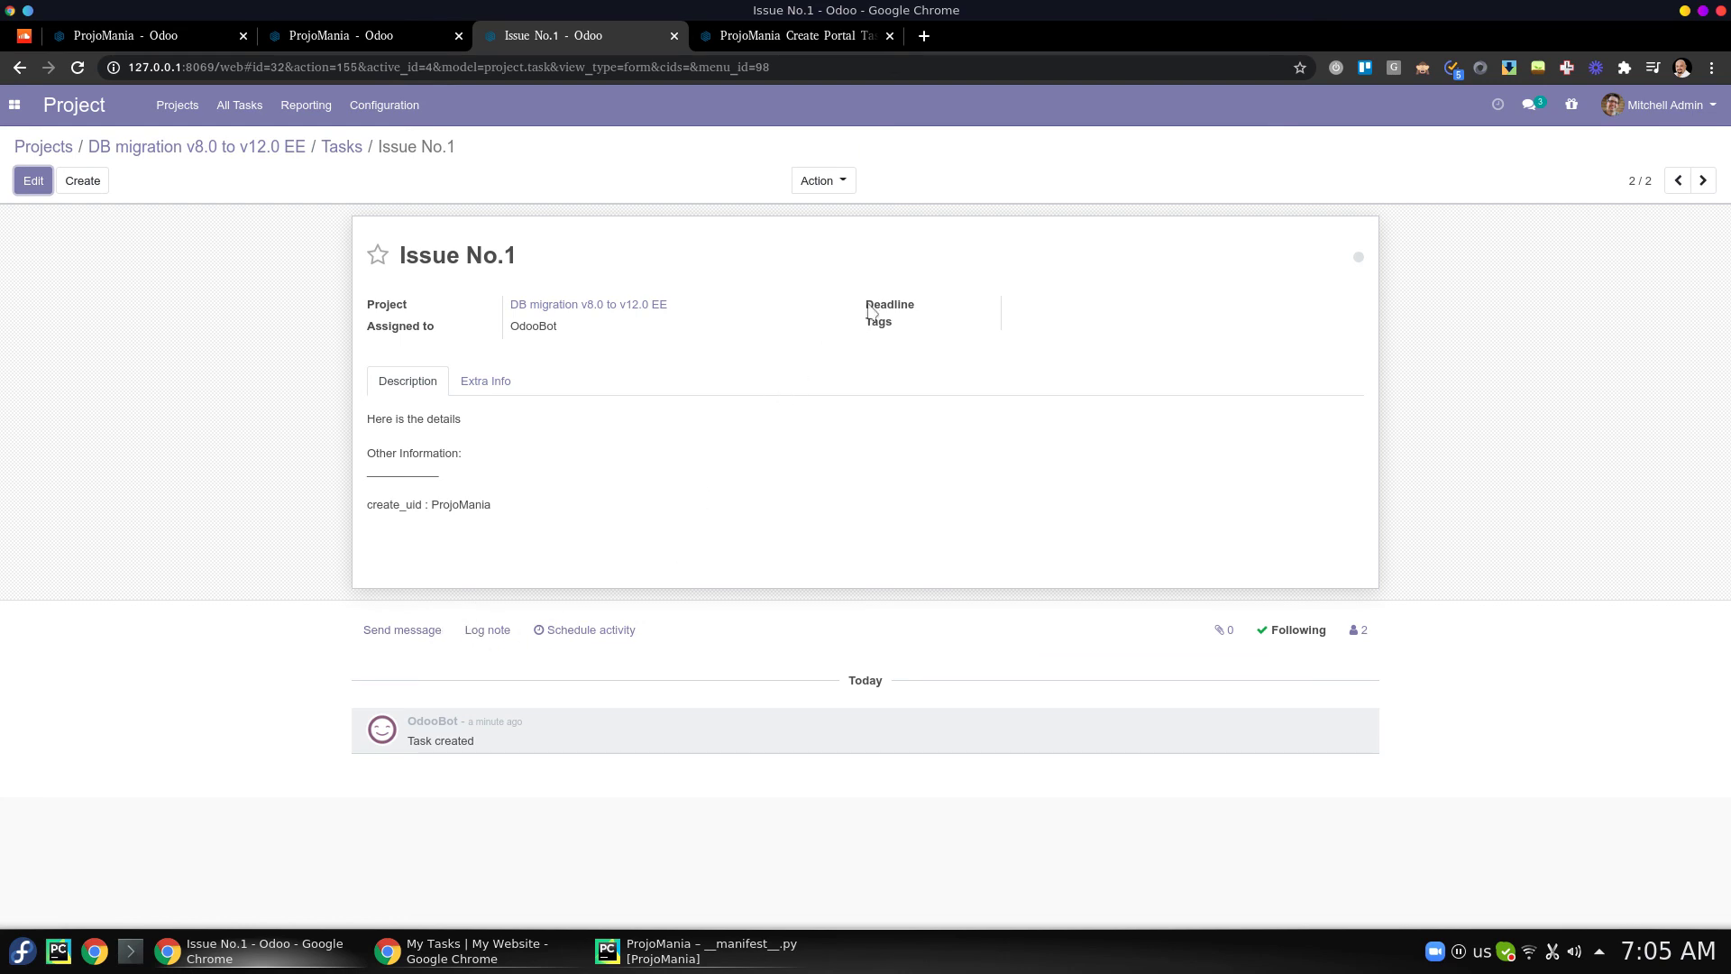
click(475, 393)
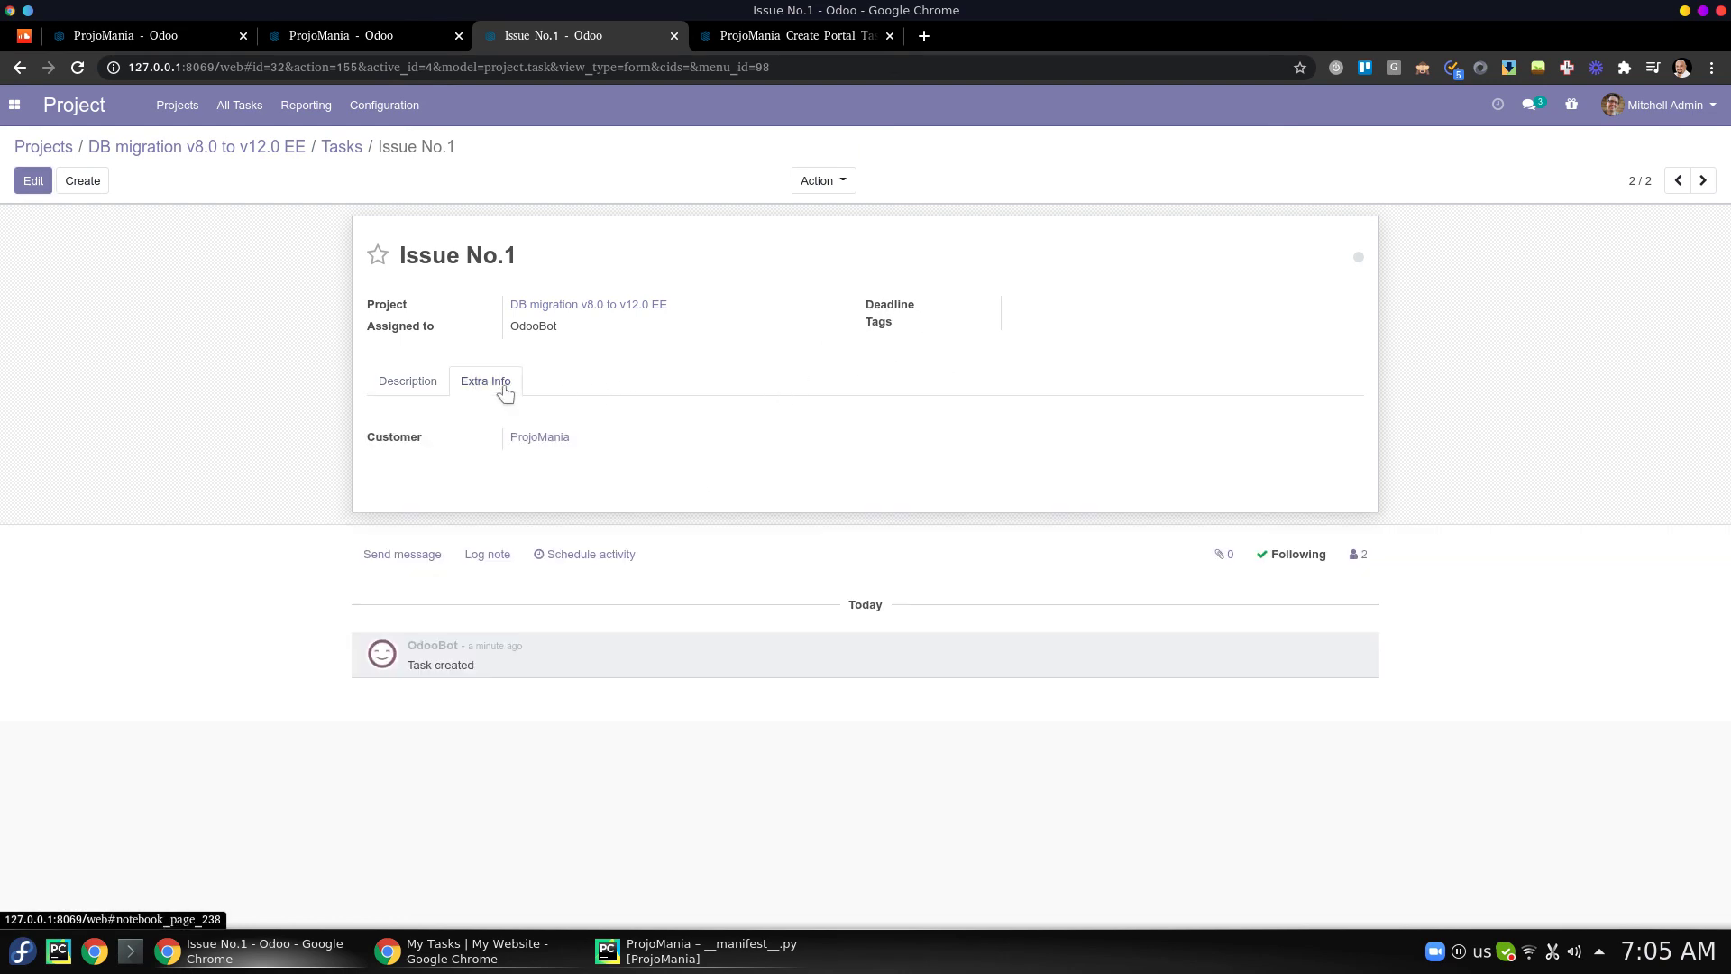